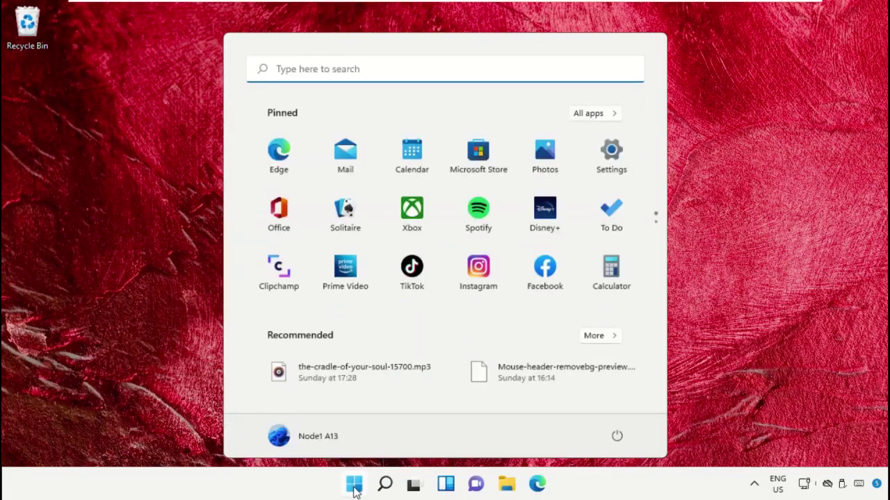
# Step: Search the Start menu for 'task mana' so Task Manager shows as the best match
pyautogui.write('task m')
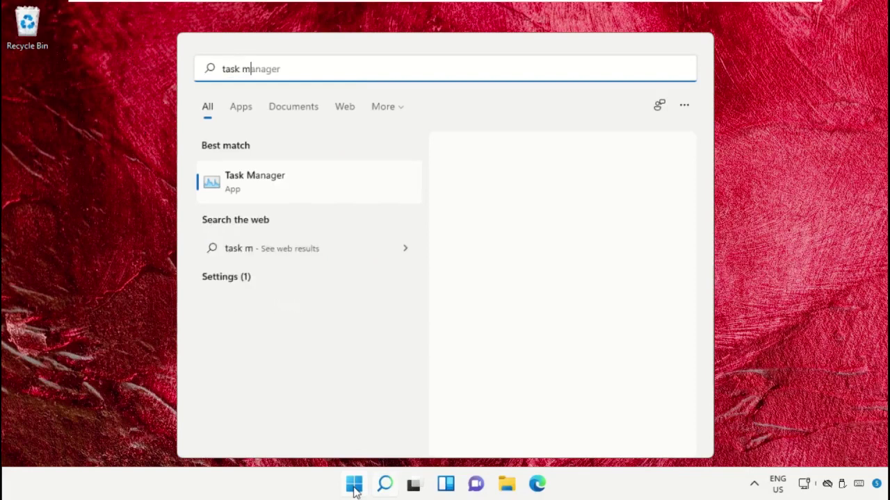
pyautogui.write('ana')
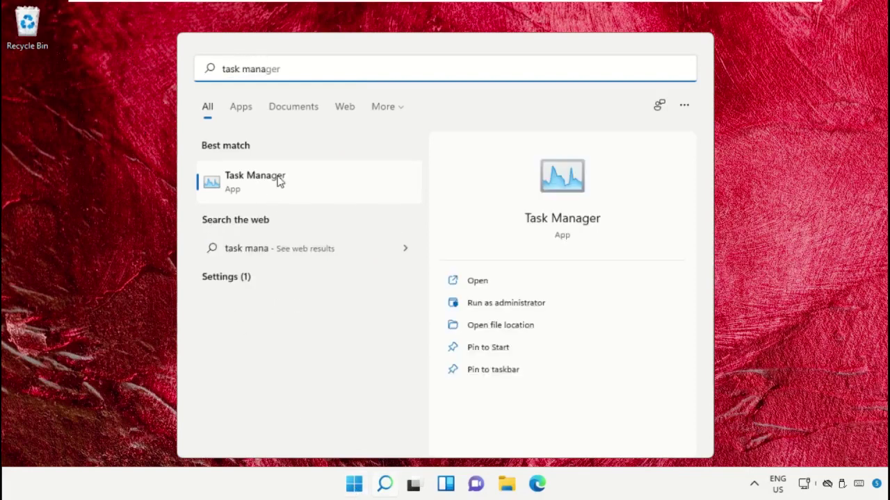
# Step: Launch Task Manager and bring up its File > Run new task dialog
pyautogui.click(270, 182)
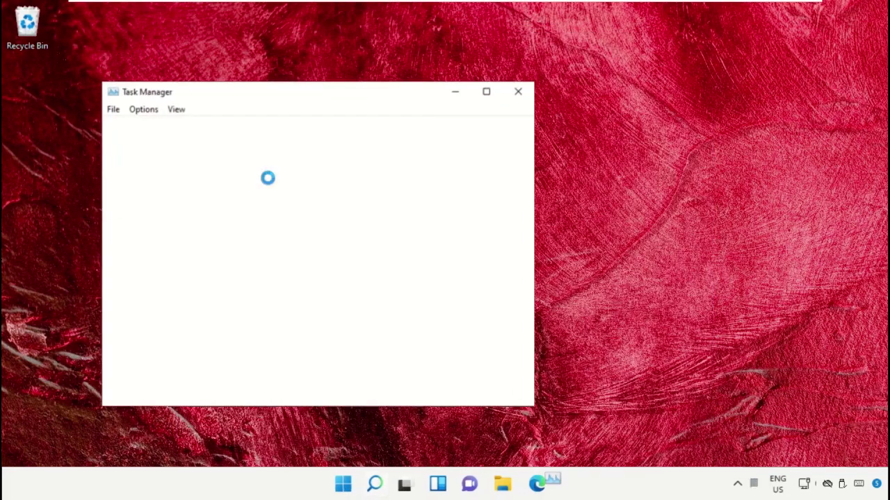
pyautogui.click(112, 111)
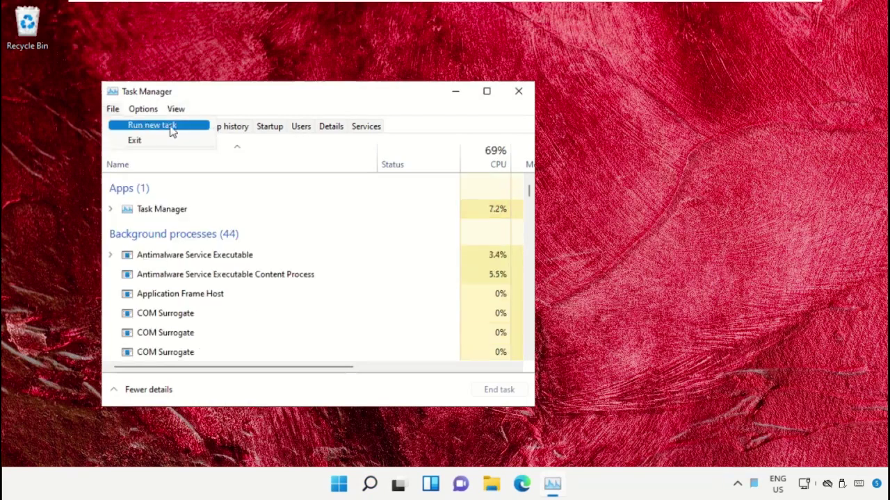
pyautogui.click(193, 132)
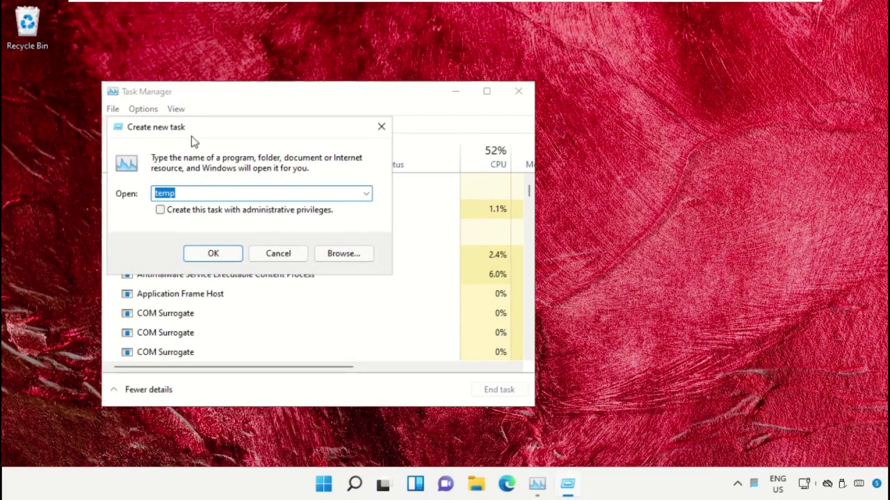
# Step: Browse from This PC into Local Disk (C:) and the Windows folder
pyautogui.click(341, 257)
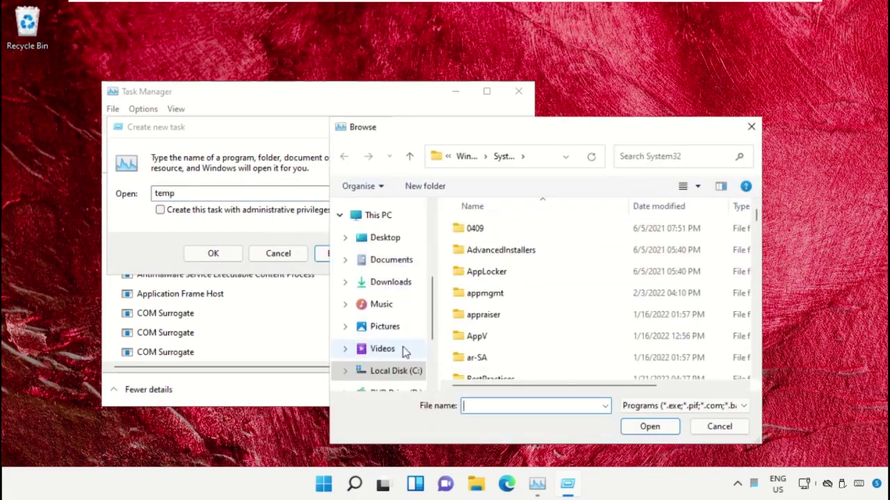
pyautogui.scroll(-1, 384, 375)
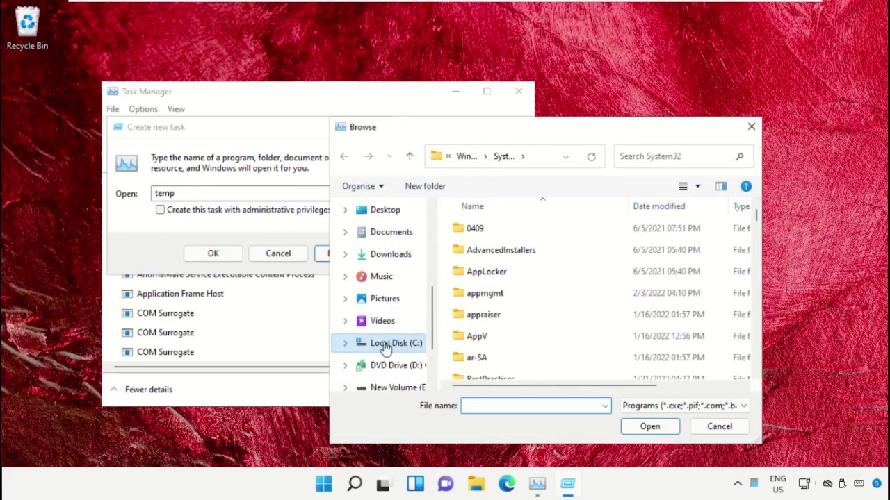
pyautogui.click(386, 344)
pyautogui.scroll(2, 385, 313)
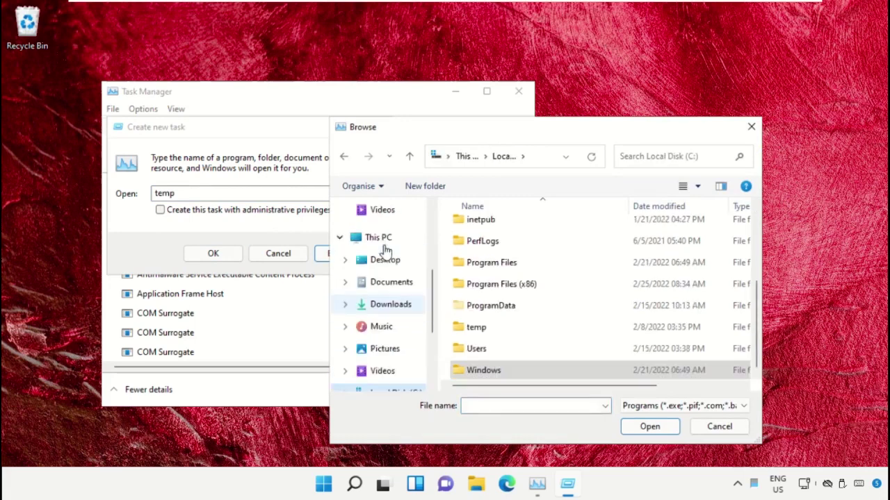
pyautogui.click(381, 237)
pyautogui.scroll(-3, 549, 299)
pyautogui.scroll(2, 535, 296)
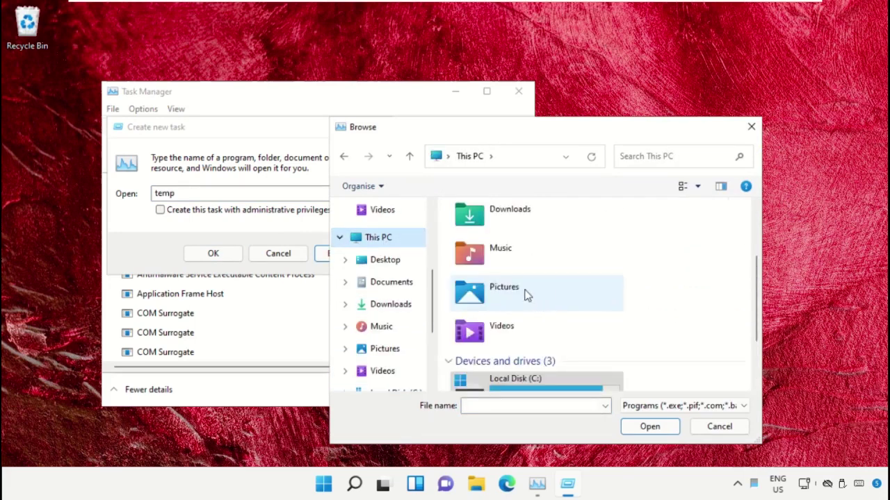
pyautogui.scroll(-2, 556, 344)
pyautogui.doubleClick(549, 298)
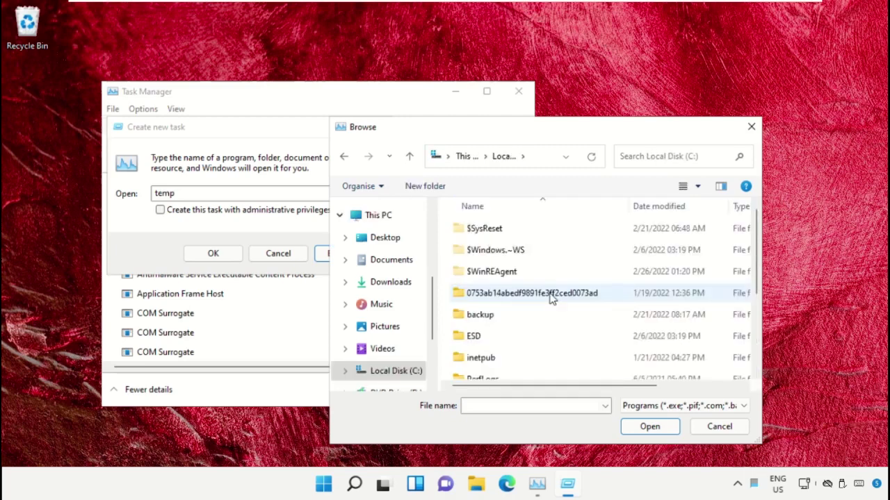
pyautogui.scroll(-2, 524, 261)
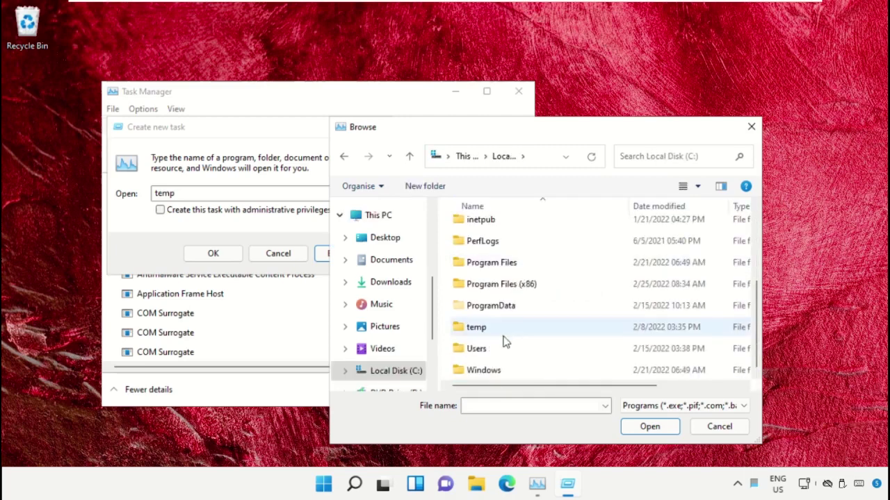
pyautogui.doubleClick(490, 372)
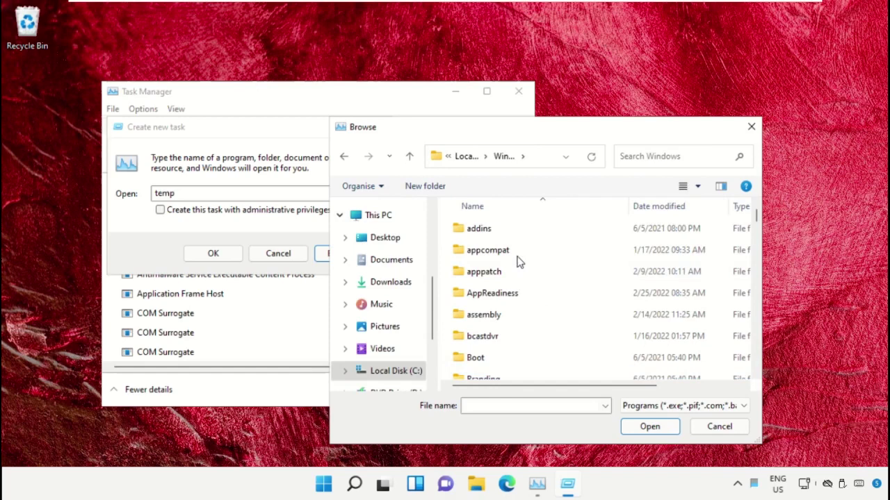
# Step: Enter the System32 folder and pick cmd.exe as the program to run
pyautogui.scroll(-2, 516, 258)
pyautogui.scroll(-1, 517, 268)
pyautogui.scroll(-4, 520, 282)
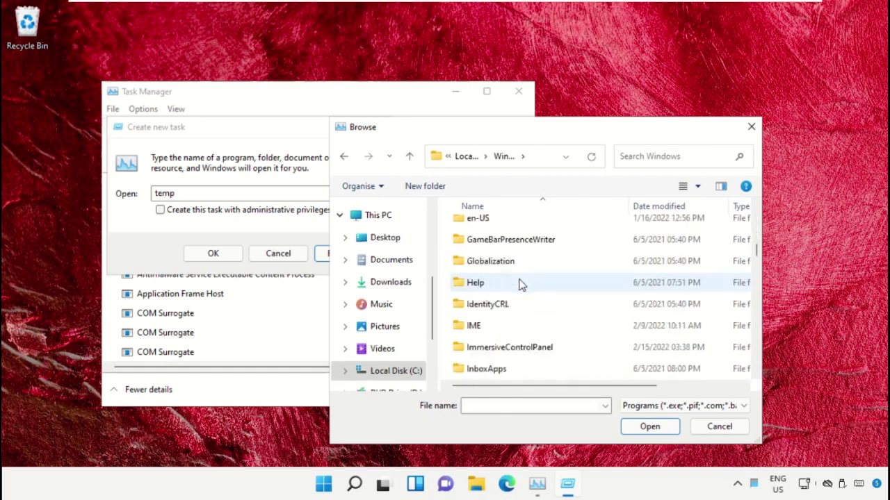
pyautogui.scroll(-3, 521, 295)
pyautogui.scroll(-4, 518, 317)
pyautogui.scroll(-2, 513, 333)
pyautogui.scroll(-2, 513, 332)
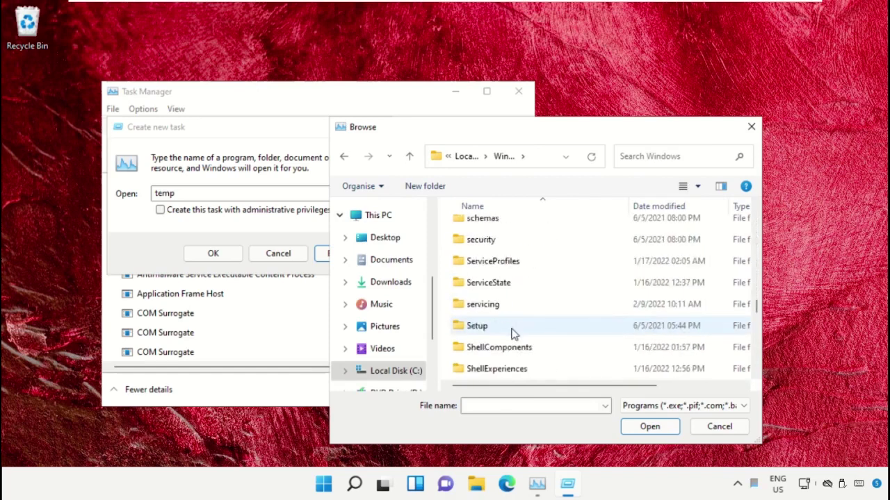
pyautogui.scroll(-1, 513, 332)
pyautogui.scroll(-1, 513, 332)
pyautogui.scroll(-1, 513, 333)
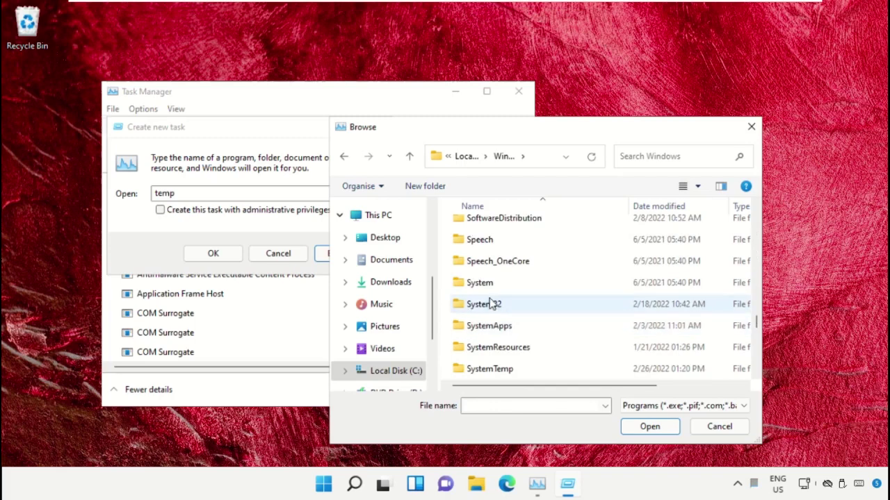
pyautogui.doubleClick(490, 303)
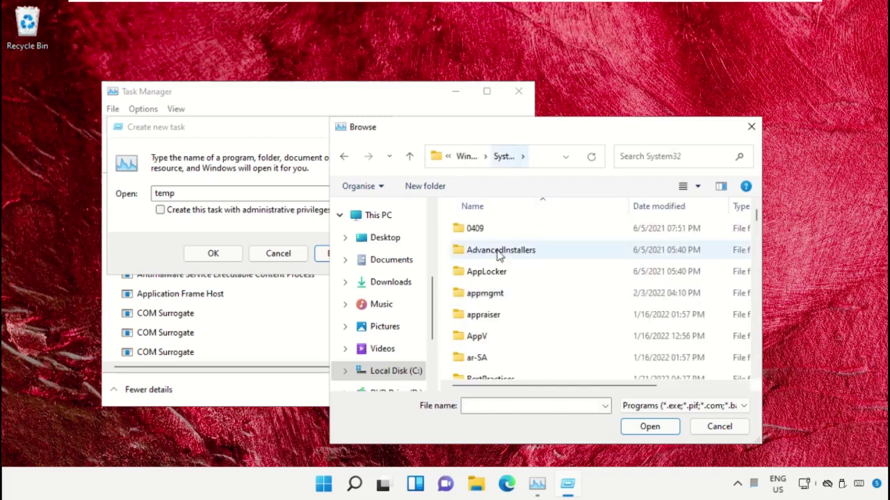
pyautogui.scroll(-2, 526, 312)
pyautogui.scroll(-1, 526, 312)
pyautogui.scroll(-2, 525, 310)
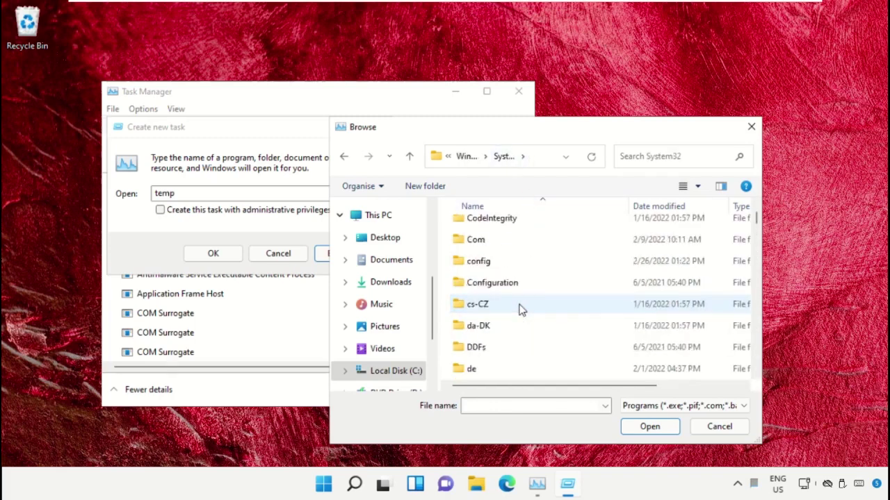
pyautogui.scroll(-3, 523, 309)
pyautogui.scroll(-3, 521, 308)
pyautogui.scroll(-4, 524, 303)
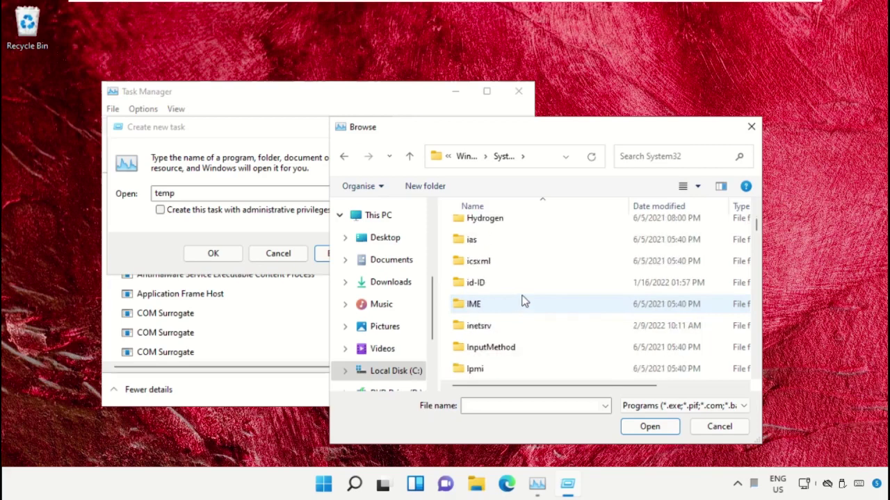
pyautogui.write('cmd.exe')
pyautogui.scroll(1, 524, 301)
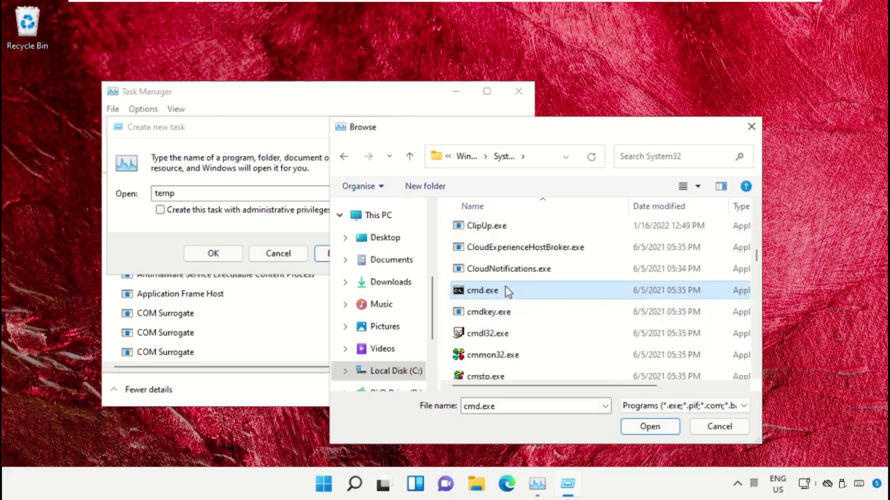
pyautogui.click(638, 433)
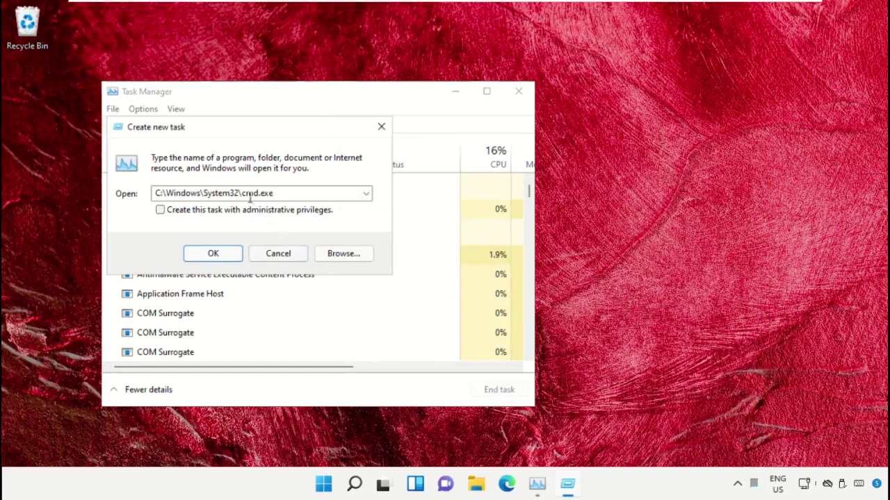
# Step: Run cmd.exe with administrative privileges and minimize Task Manager
pyautogui.click(160, 211)
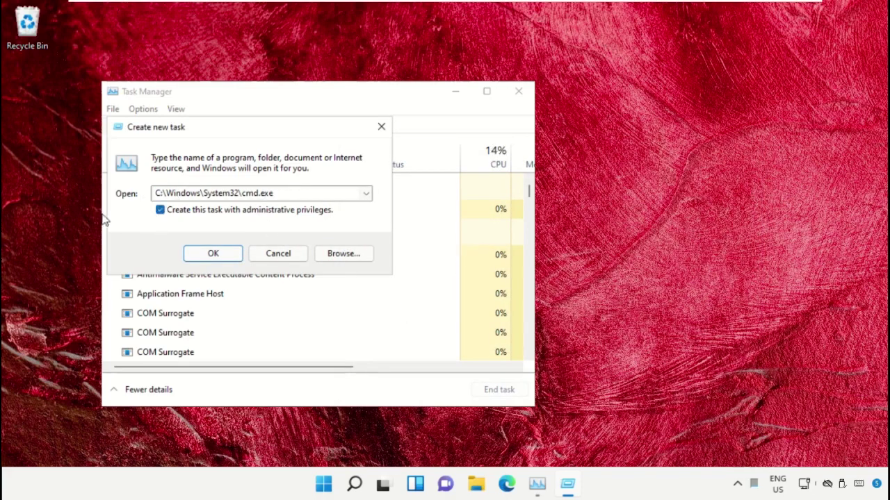
pyautogui.click(213, 255)
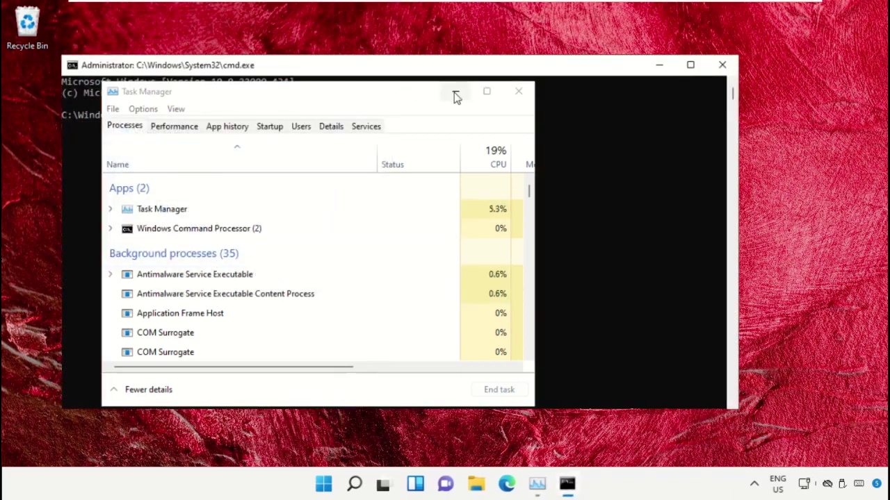
pyautogui.click(456, 93)
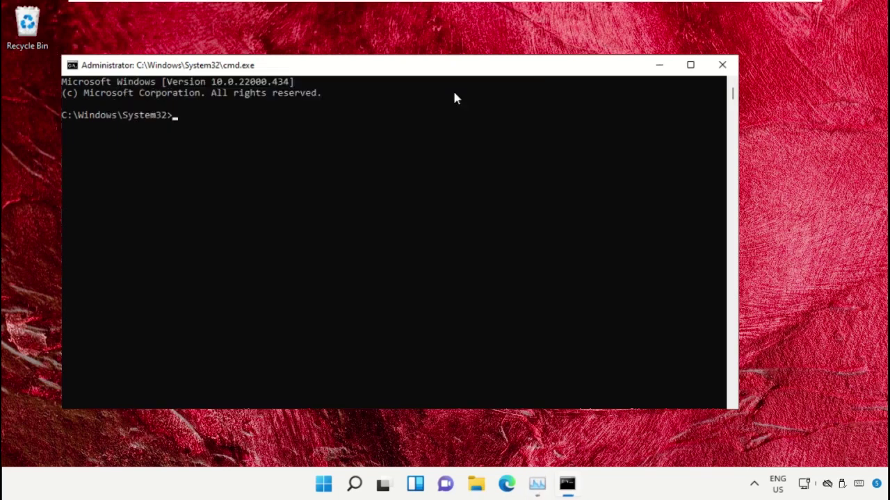
# Step: Minimize the command window and launch Google Chrome from the Start menu
pyautogui.click(662, 68)
pyautogui.click(324, 485)
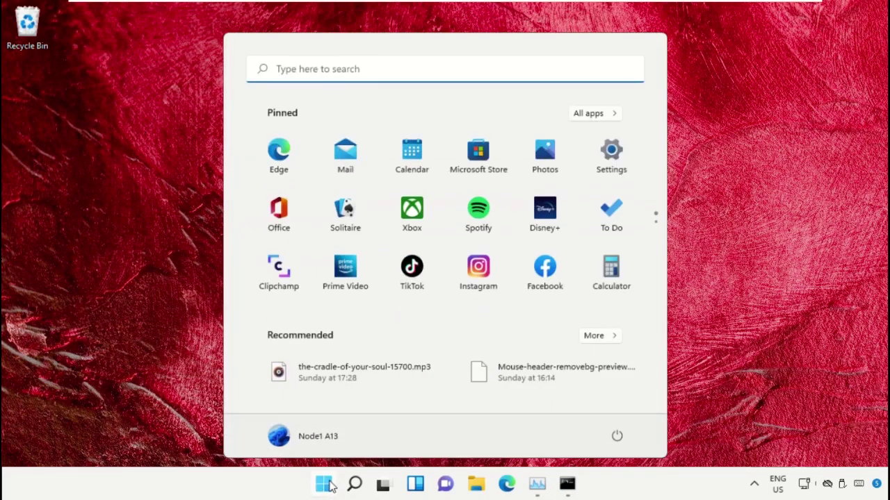
pyautogui.write('Chrome')
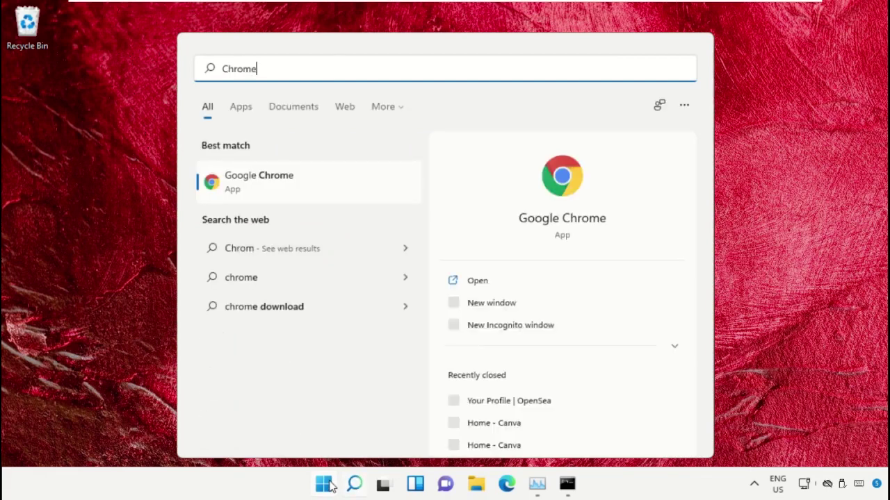
pyautogui.click(277, 183)
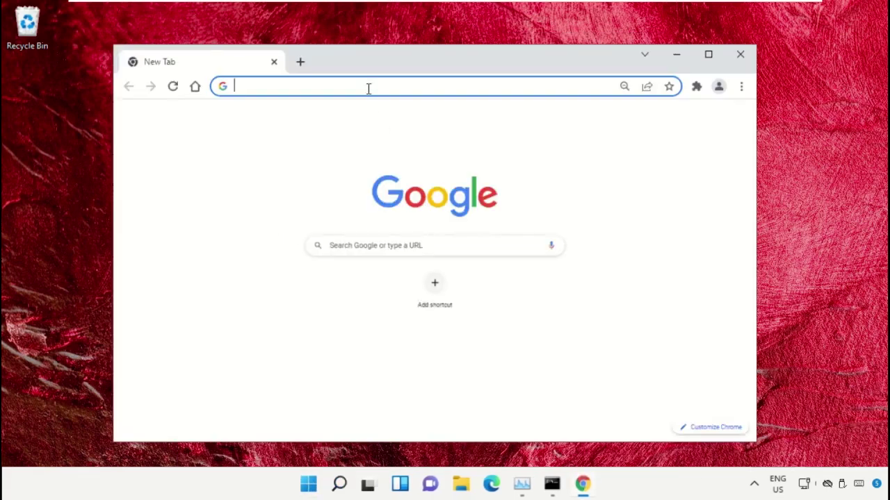
# Step: Load google.com and search for 'hows.tech windows commands' via the suggestion
pyautogui.write('google.com')
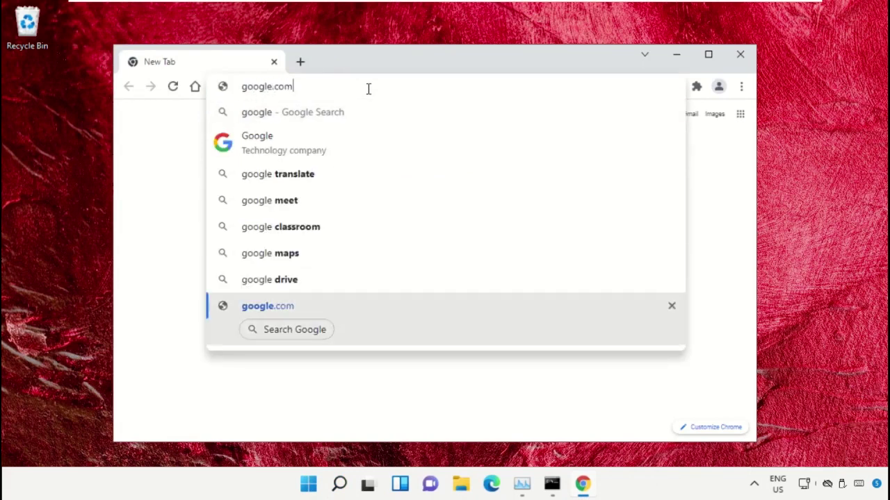
pyautogui.press('Return')
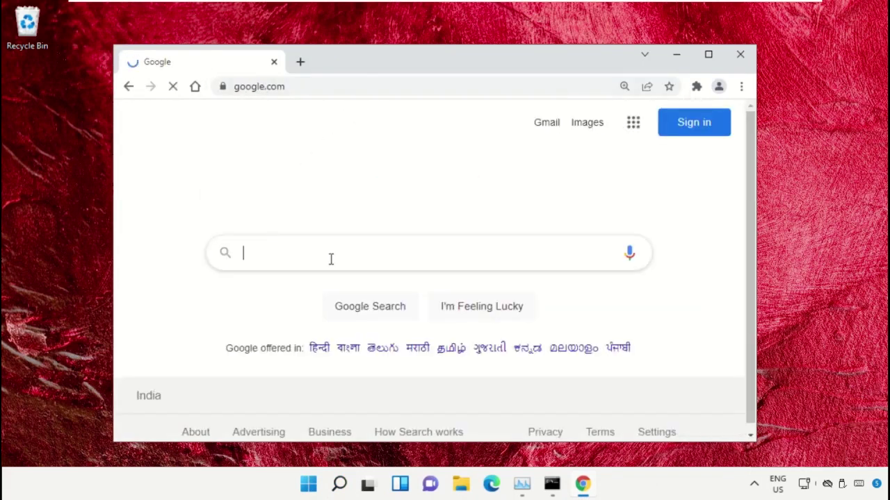
pyautogui.write('ho')
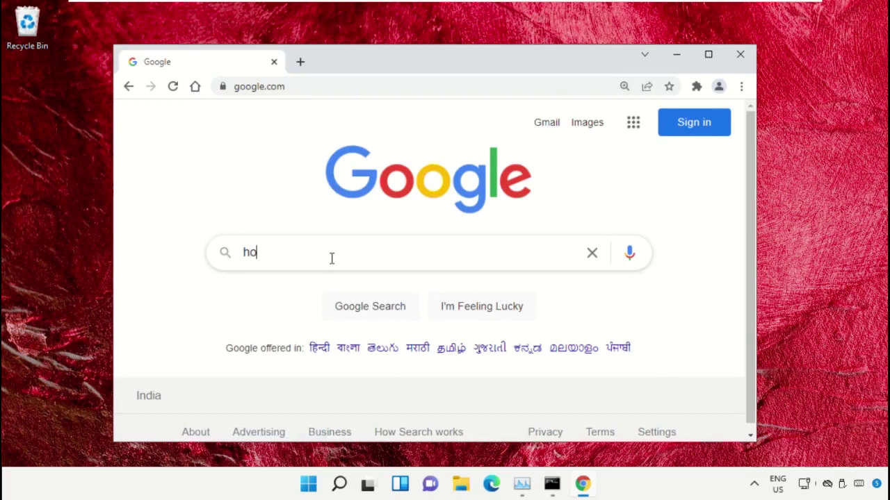
pyautogui.write('ws.tech')
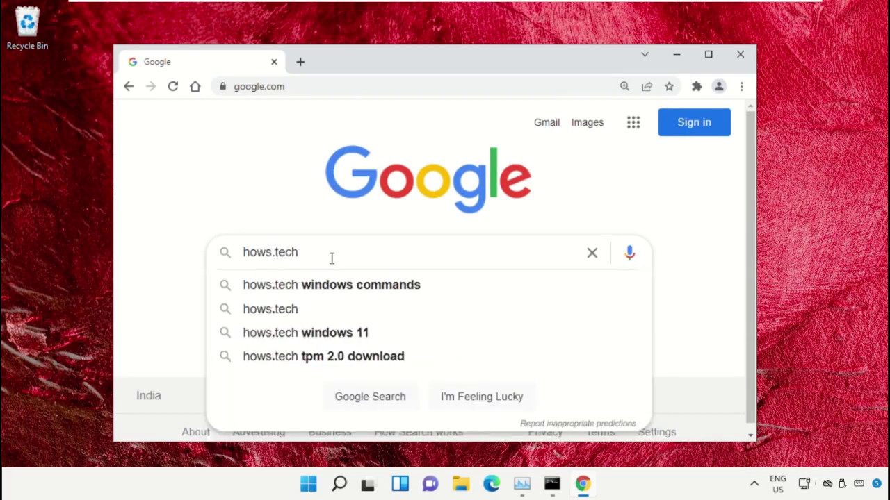
pyautogui.press('Down')
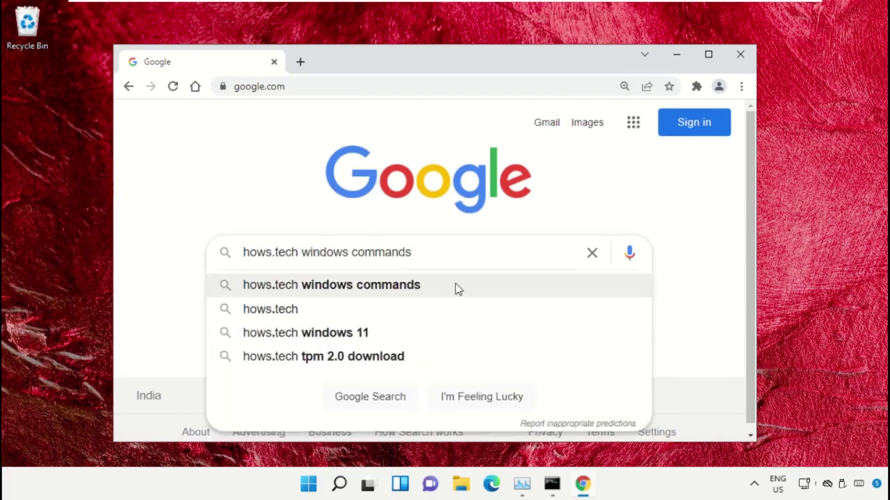
pyautogui.press('Return')
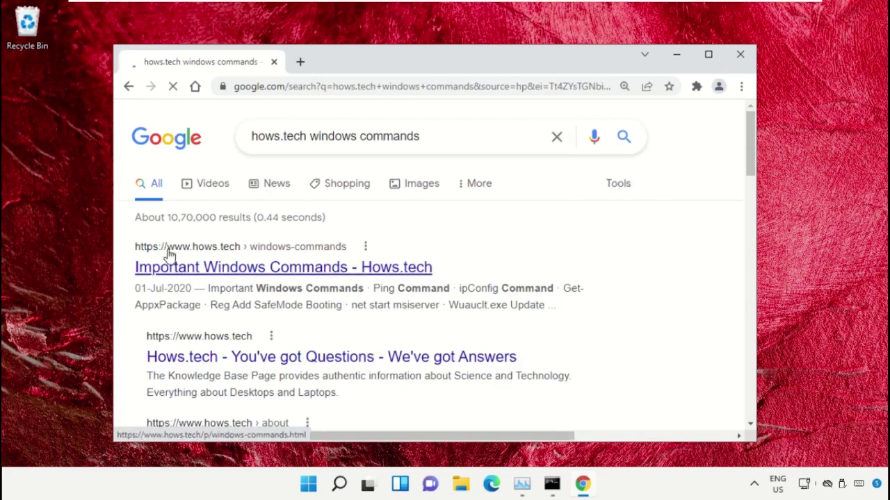
# Step: Open the hows.tech Important Windows Commands article and scroll down to its SFC commands
pyautogui.click(212, 267)
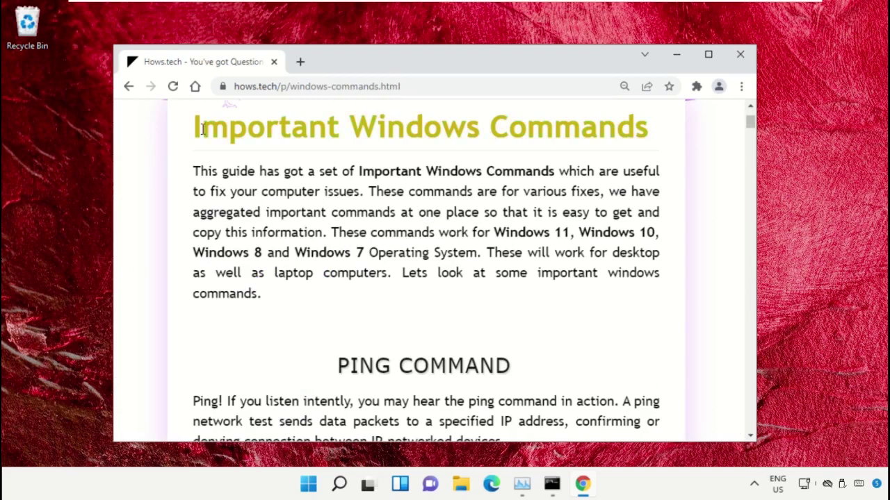
pyautogui.moveTo(659, 132); pyautogui.dragTo(183, 139)
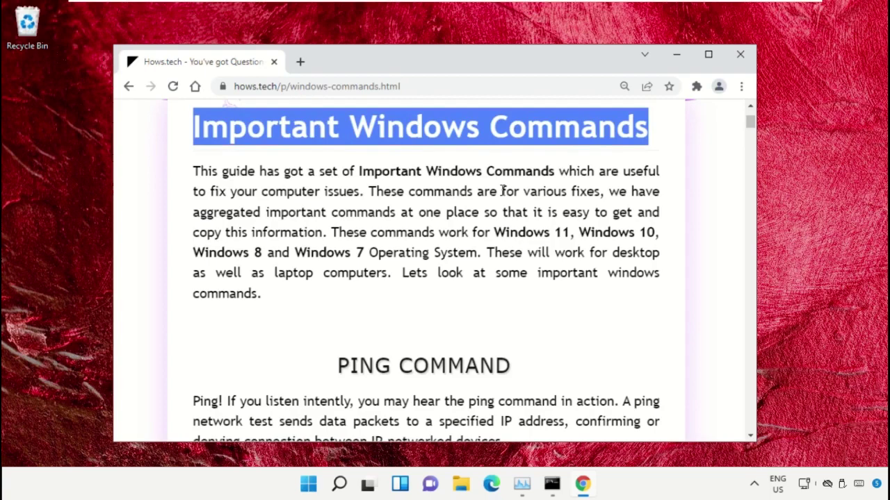
pyautogui.click(496, 204)
pyautogui.scroll(-2, 486, 212)
pyautogui.scroll(-2, 483, 216)
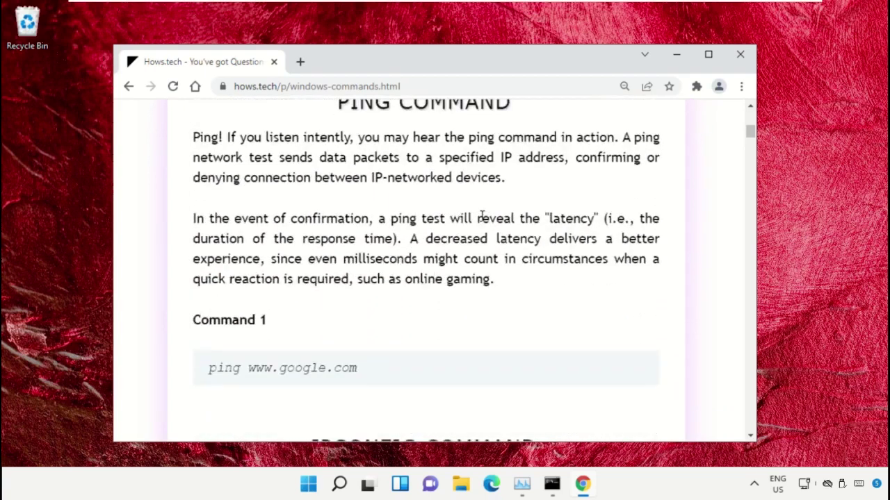
pyautogui.scroll(-3, 480, 218)
pyautogui.scroll(-2, 411, 223)
pyautogui.scroll(-2, 411, 221)
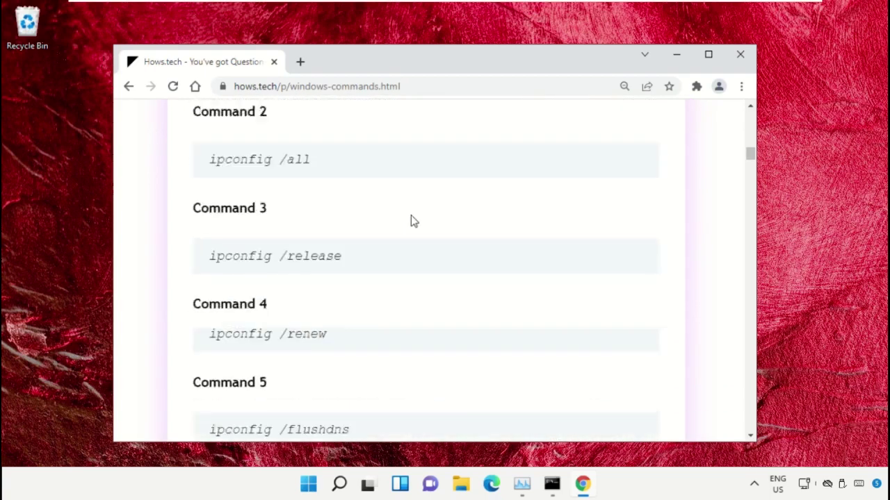
pyautogui.scroll(-3, 411, 221)
pyautogui.scroll(-3, 417, 212)
pyautogui.scroll(-3, 429, 205)
pyautogui.scroll(-2, 392, 229)
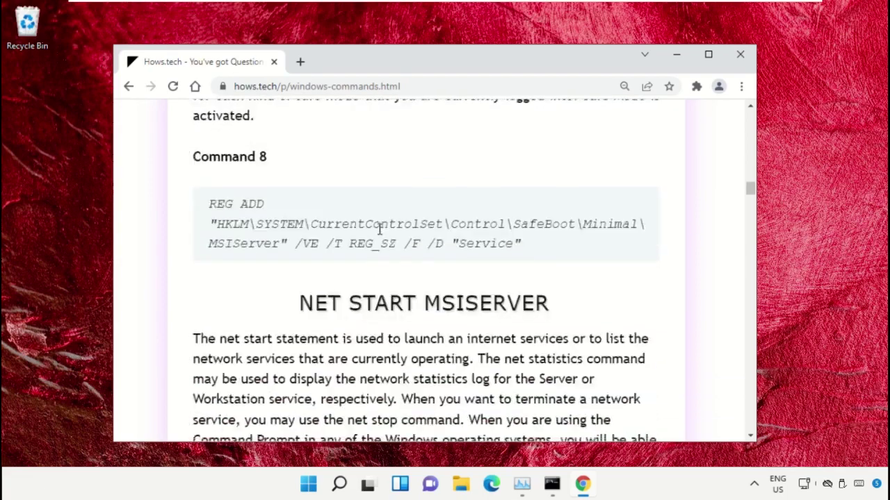
pyautogui.scroll(-3, 377, 234)
pyautogui.scroll(-3, 377, 233)
pyautogui.scroll(-3, 375, 233)
pyautogui.scroll(-3, 375, 234)
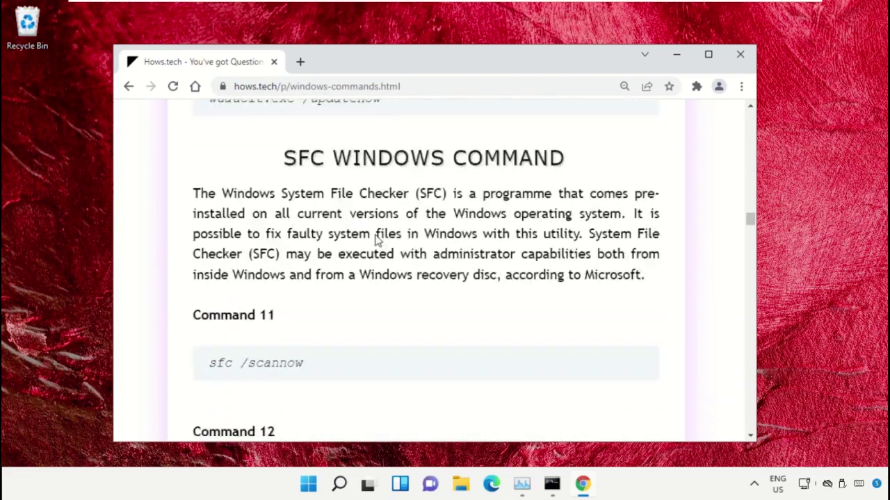
pyautogui.scroll(-3, 372, 243)
pyautogui.scroll(-1, 292, 247)
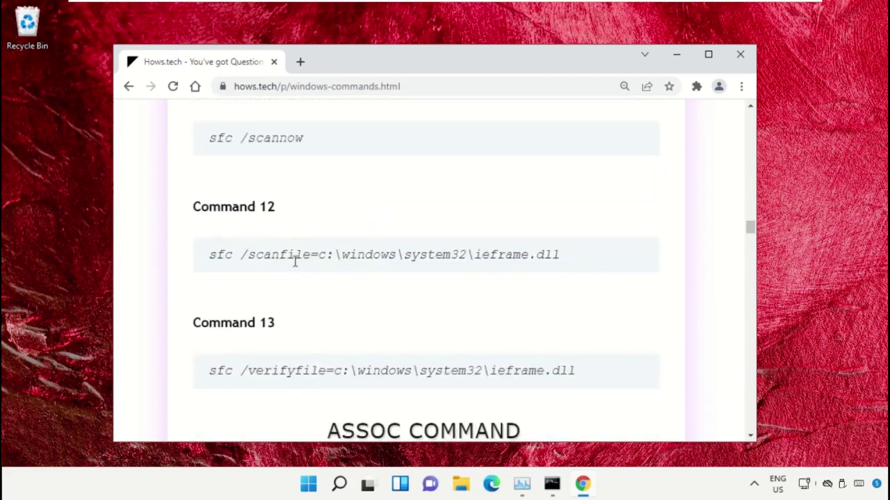
# Step: Copy the sfc /scanfile command line from the article
pyautogui.tripleClick(312, 256)
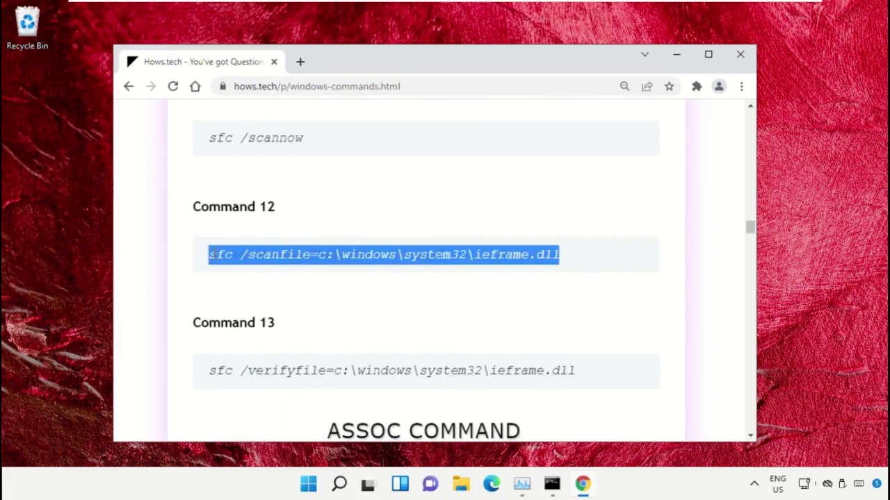
pyautogui.click(488, 274)
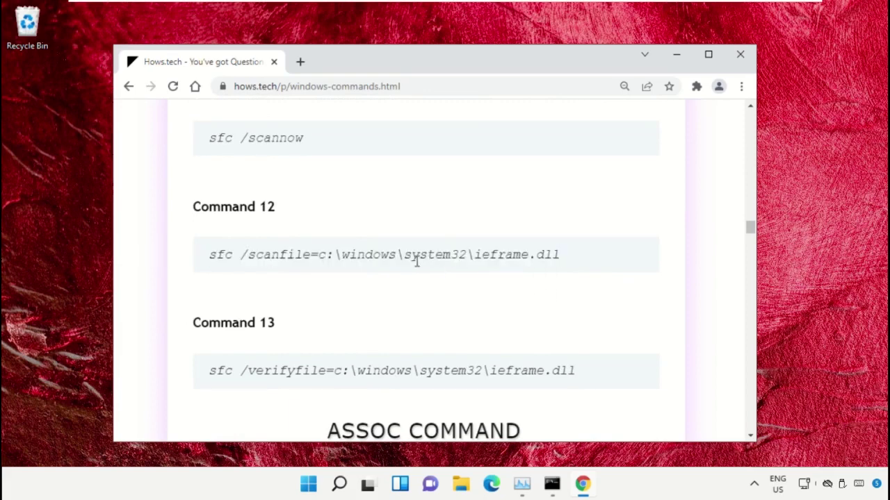
pyautogui.tripleClick(353, 255)
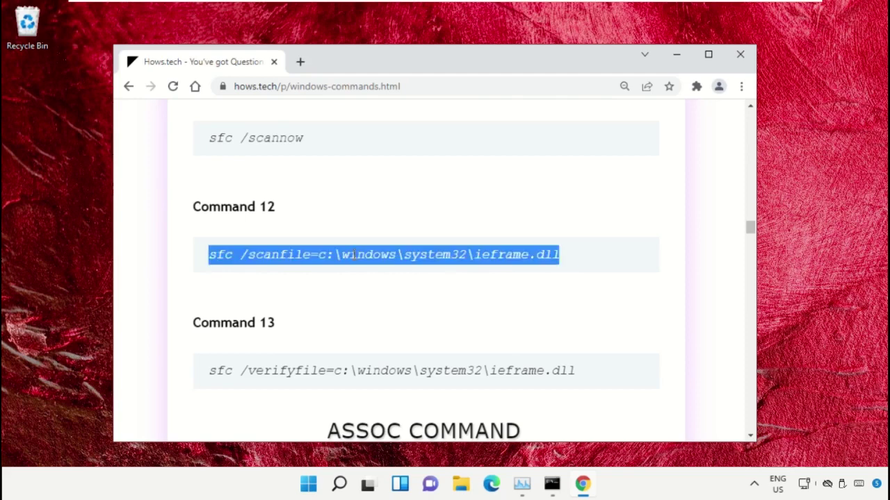
pyautogui.rightClick(363, 254)
pyautogui.click(386, 267)
# Step: Run sfc /scanfile=c:\windows\system32\ieframe.dll in the administrator Command Prompt
pyautogui.click(552, 485)
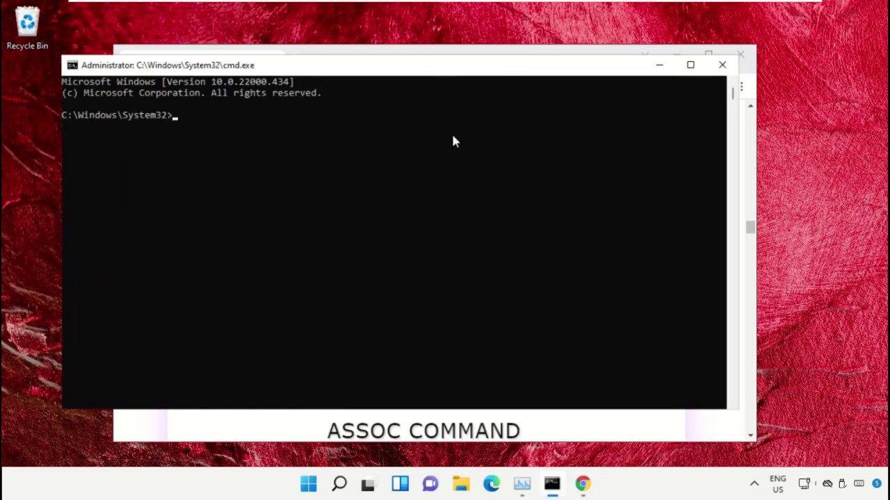
pyautogui.moveTo(415, 71); pyautogui.dragTo(454, 88)
pyautogui.write('sfc /scanfile=c:\\windows\\system32\\ieframe.dll')
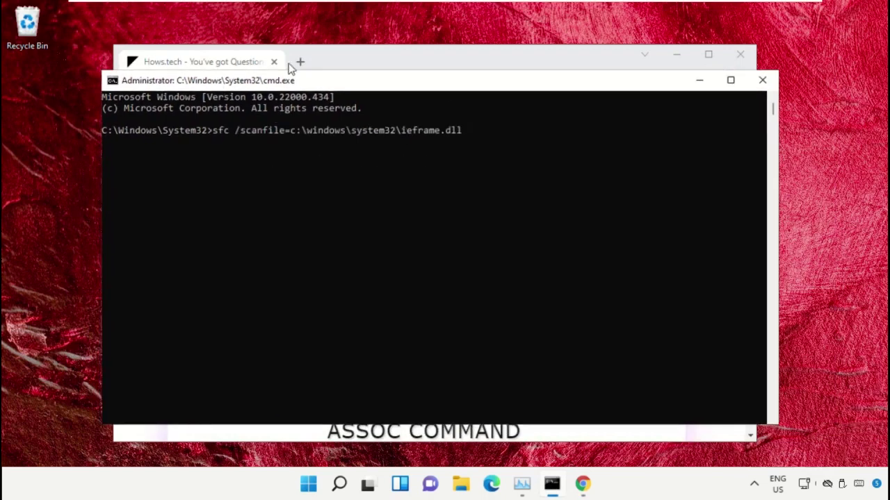
pyautogui.press('Return')
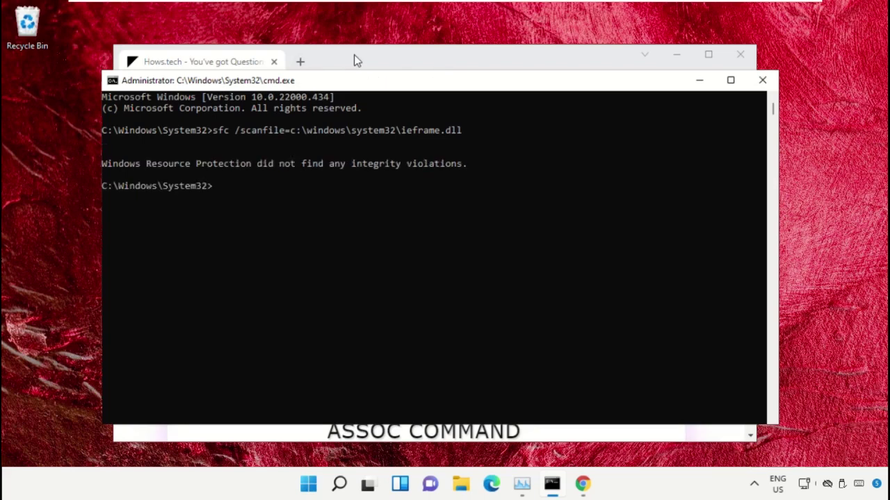
# Step: Copy Command 13's sfc /verifyfile line, run it in cmd, then close the window
pyautogui.click(354, 56)
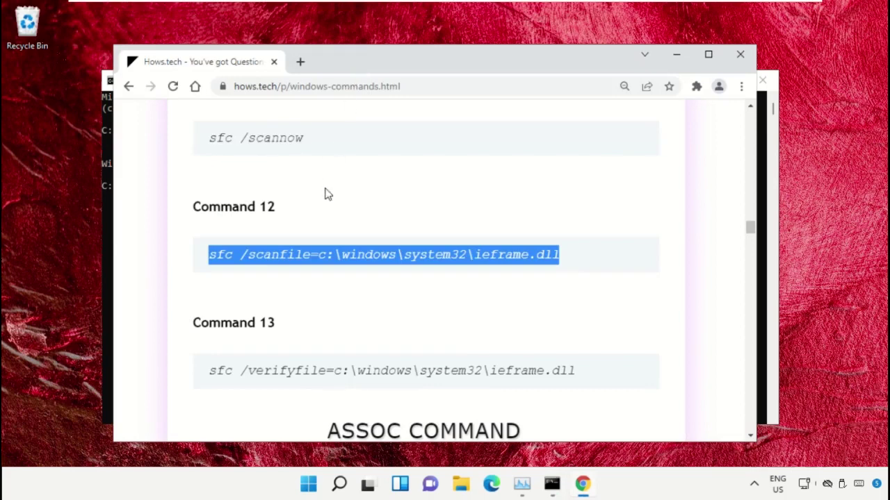
pyautogui.scroll(-1, 313, 237)
pyautogui.tripleClick(289, 308)
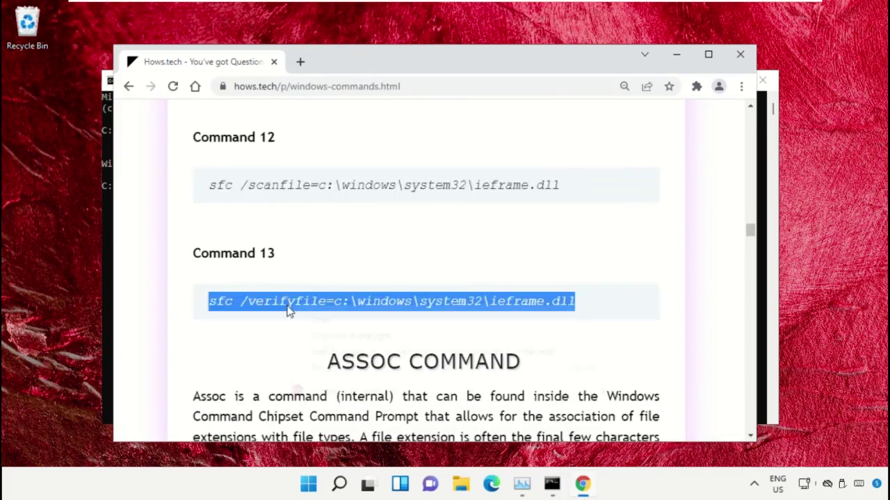
pyautogui.rightClick(288, 306)
pyautogui.click(350, 319)
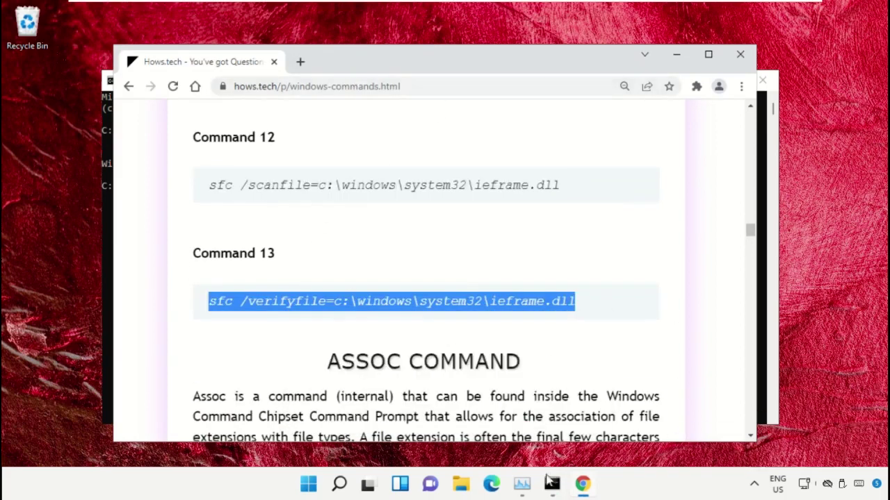
pyautogui.click(549, 487)
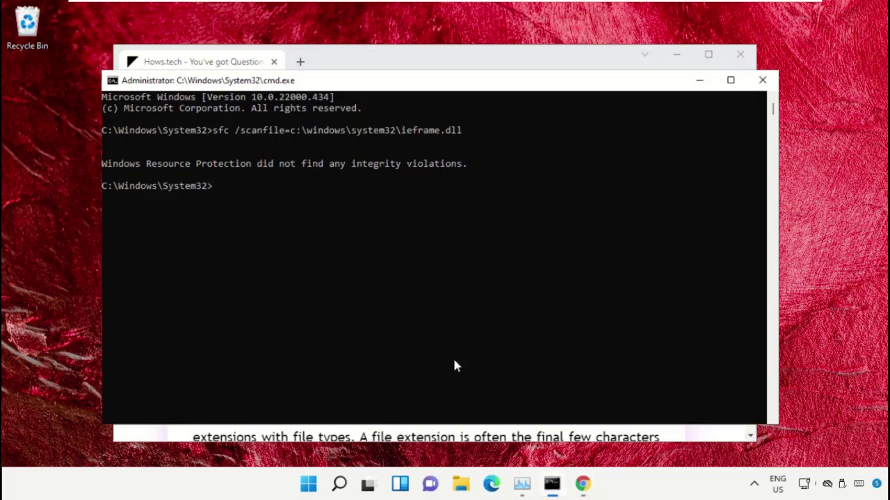
pyautogui.rightClick(257, 222)
pyautogui.press('Return')
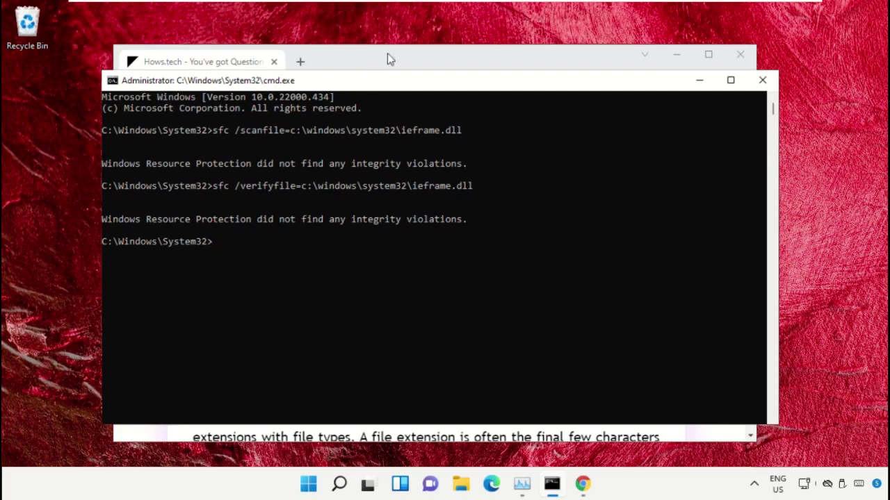
pyautogui.click(764, 83)
# Step: Minimise Chrome, reopen Task Manager from the Start right-click menu and show its Services list
pyautogui.click(678, 56)
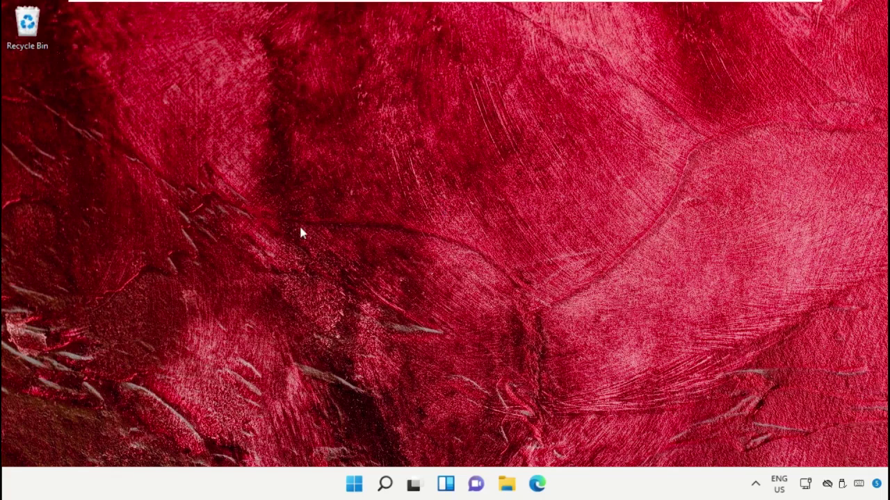
pyautogui.rightClick(353, 485)
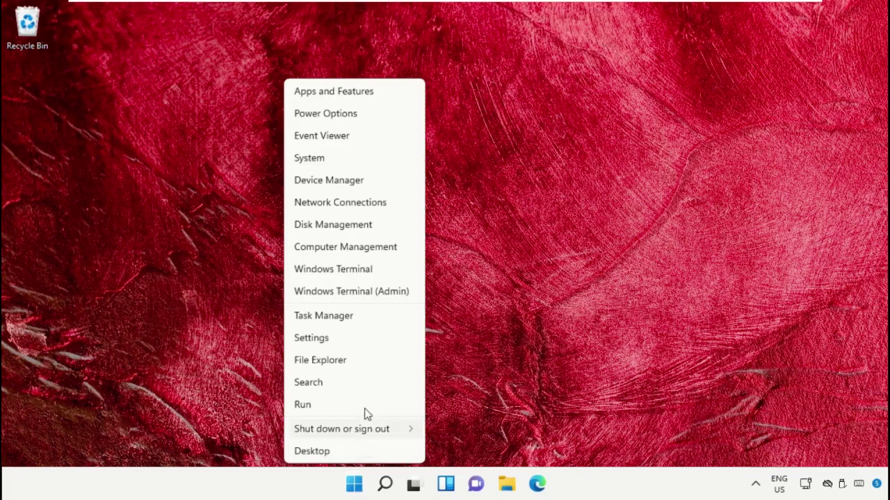
pyautogui.click(367, 321)
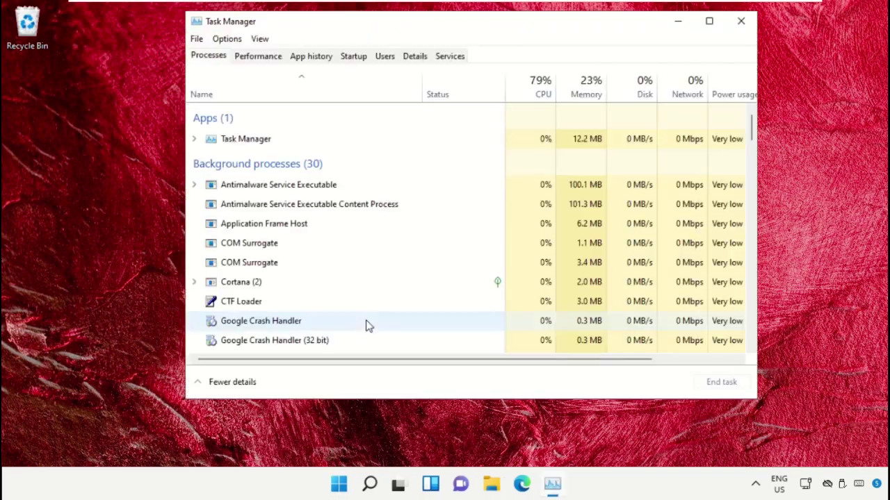
pyautogui.click(449, 59)
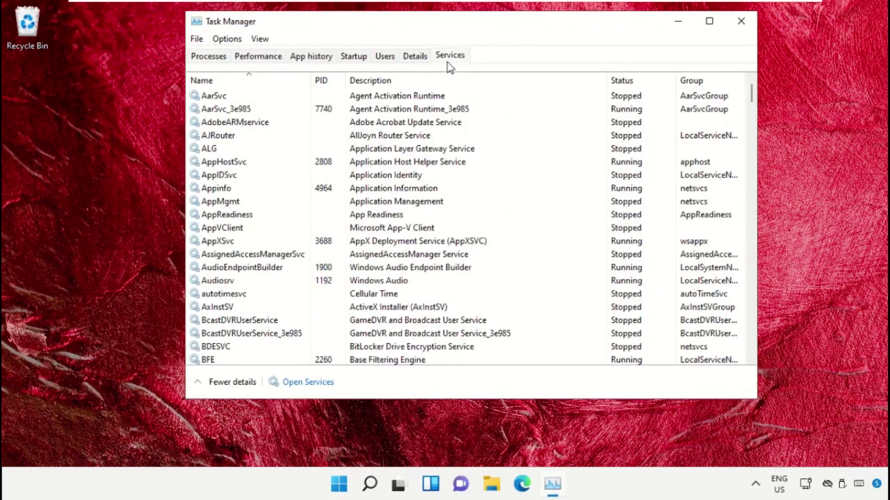
# Step: Open the Services console and bring up the Windows Search service's properties
pyautogui.click(285, 382)
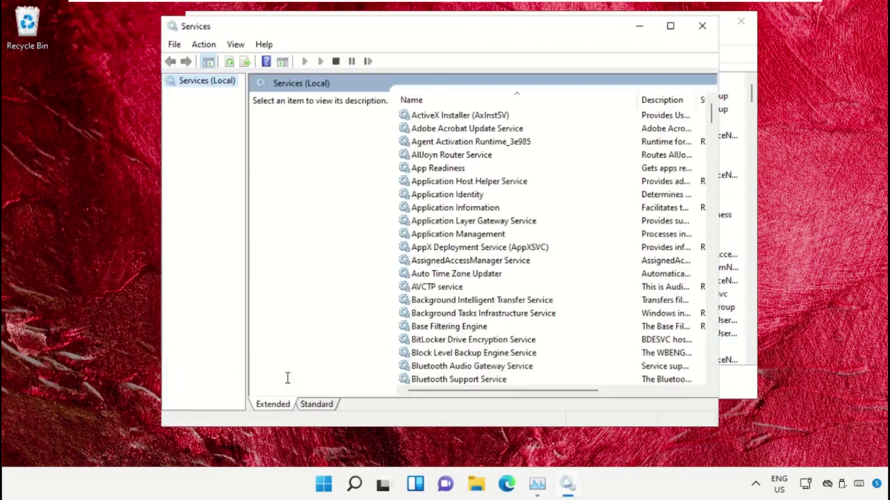
pyautogui.moveTo(710, 119); pyautogui.dragTo(716, 384)
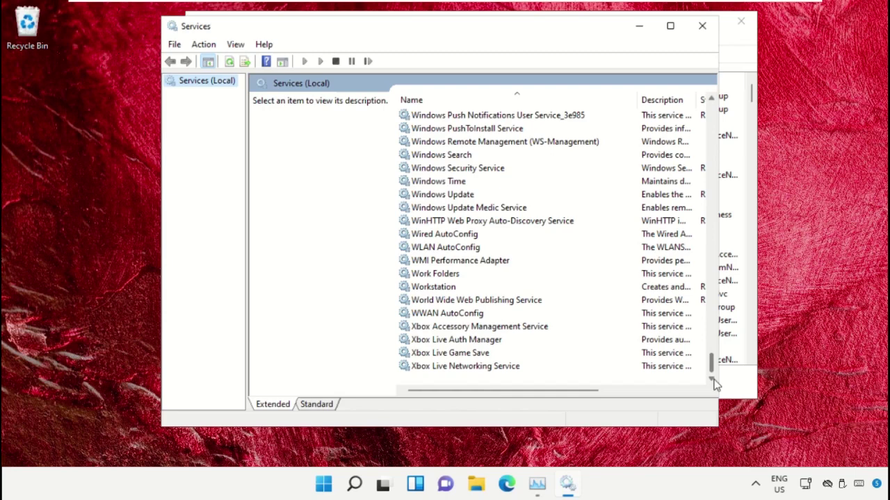
pyautogui.moveTo(716, 384); pyautogui.dragTo(712, 357)
pyautogui.click(458, 262)
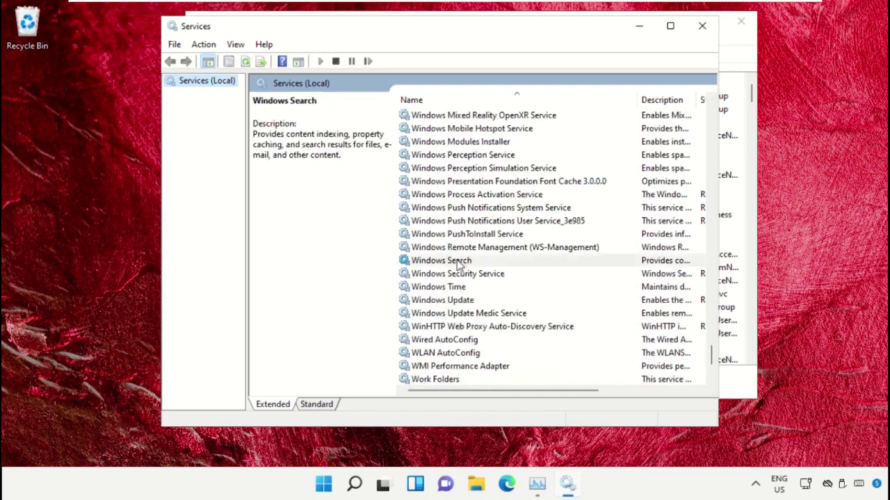
pyautogui.rightClick(440, 259)
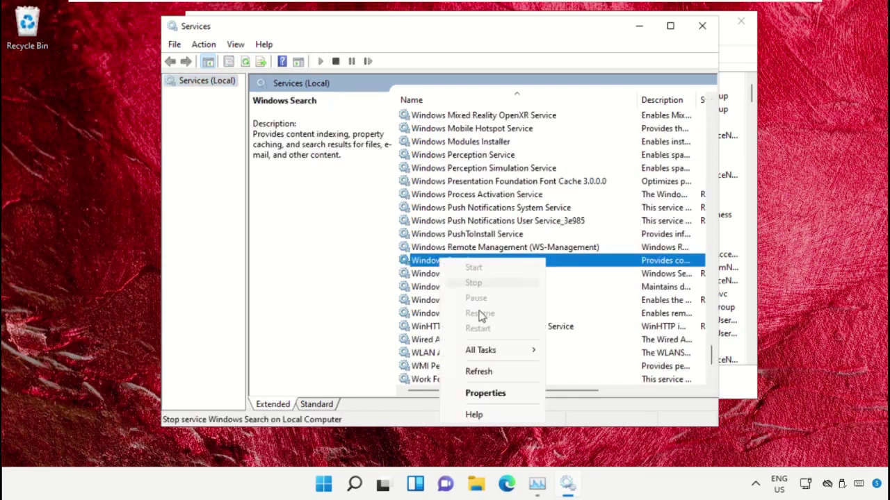
pyautogui.click(479, 390)
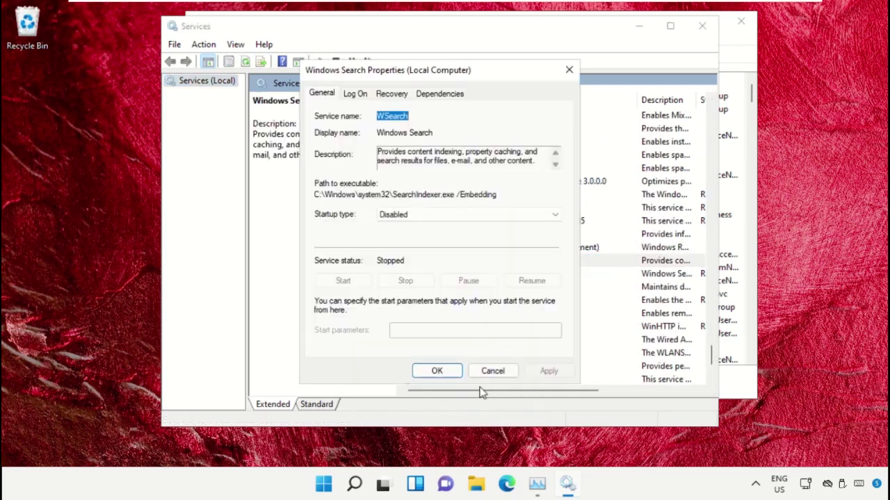
# Step: Set Windows Search to Automatic (Delayed Start), start and restart it, then close Services
pyautogui.click(391, 217)
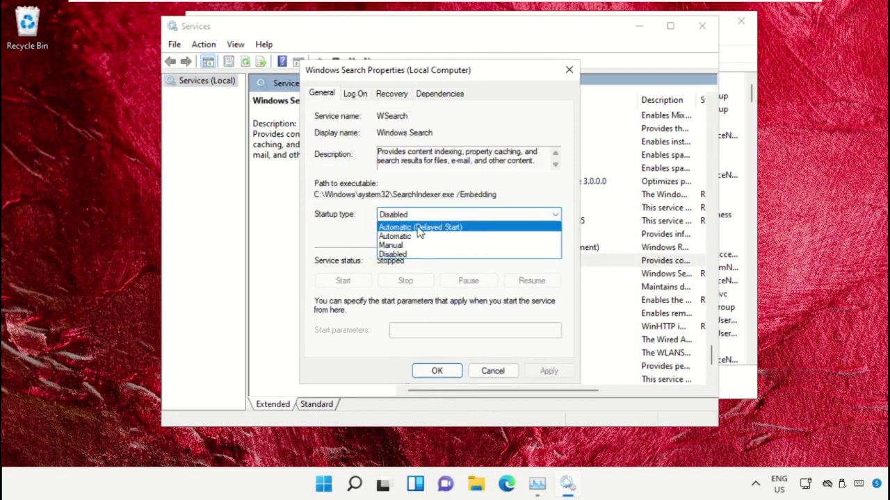
pyautogui.click(417, 230)
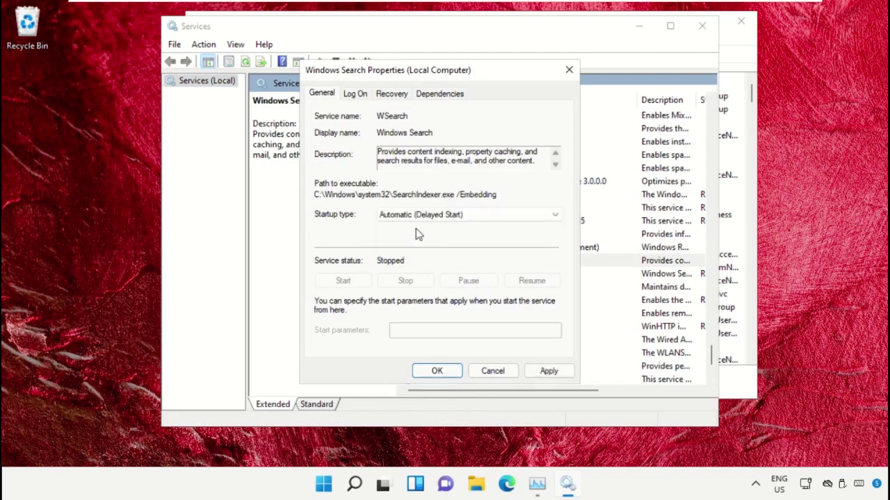
pyautogui.click(540, 372)
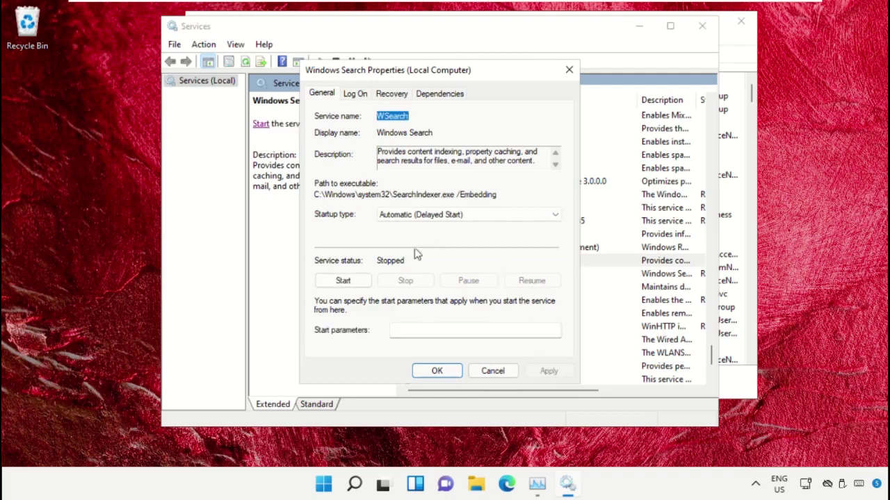
pyautogui.click(358, 284)
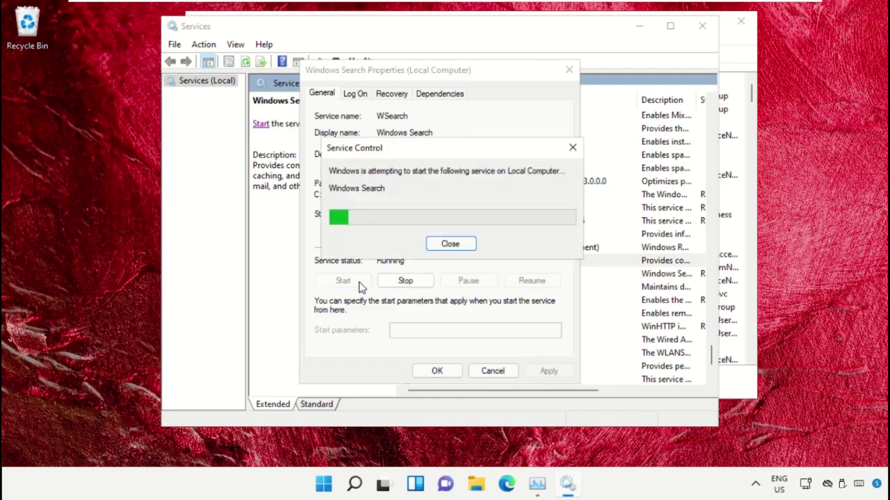
pyautogui.click(449, 371)
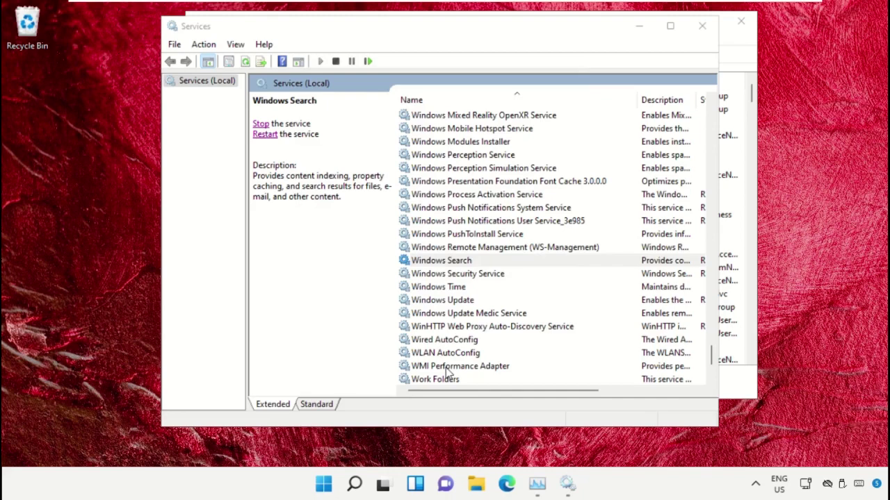
pyautogui.click(264, 136)
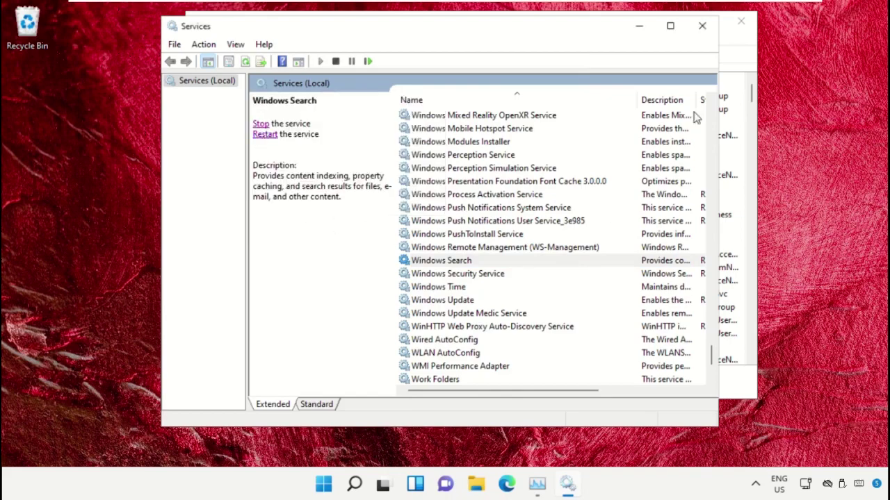
pyautogui.click(704, 29)
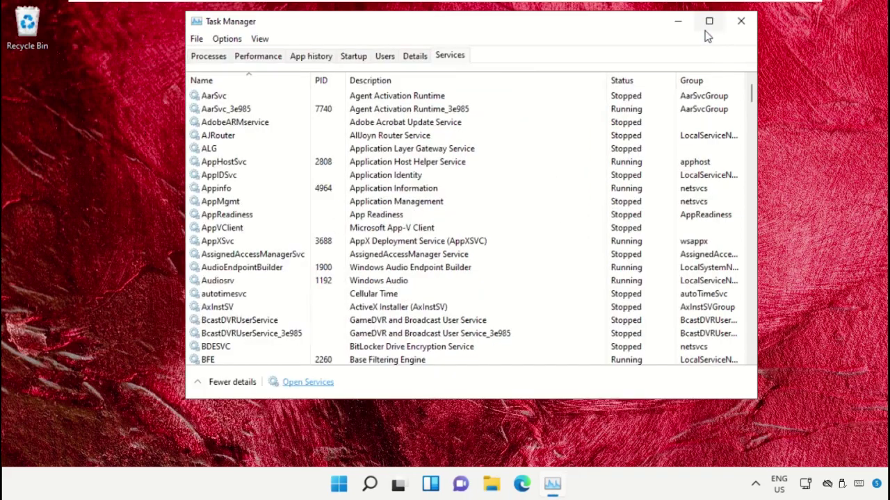
# Step: Close Task Manager, open Settings and scroll the System page down to Troubleshoot
pyautogui.click(741, 21)
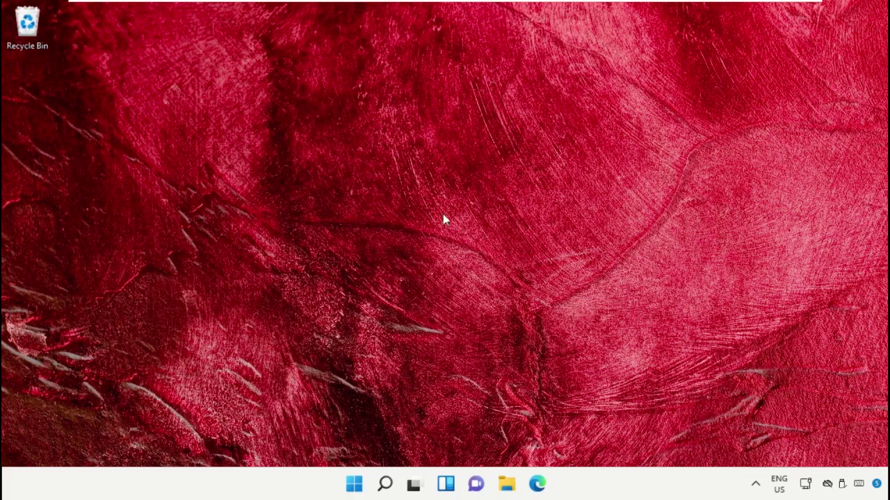
pyautogui.click(353, 484)
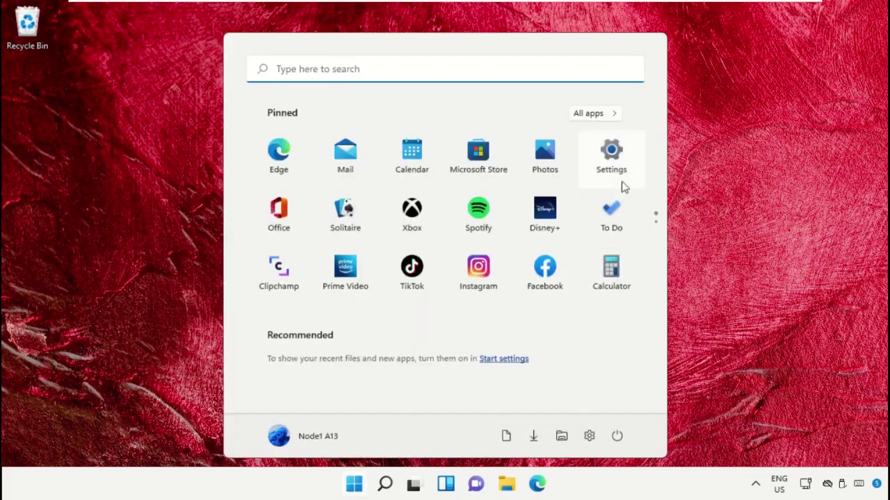
pyautogui.click(611, 156)
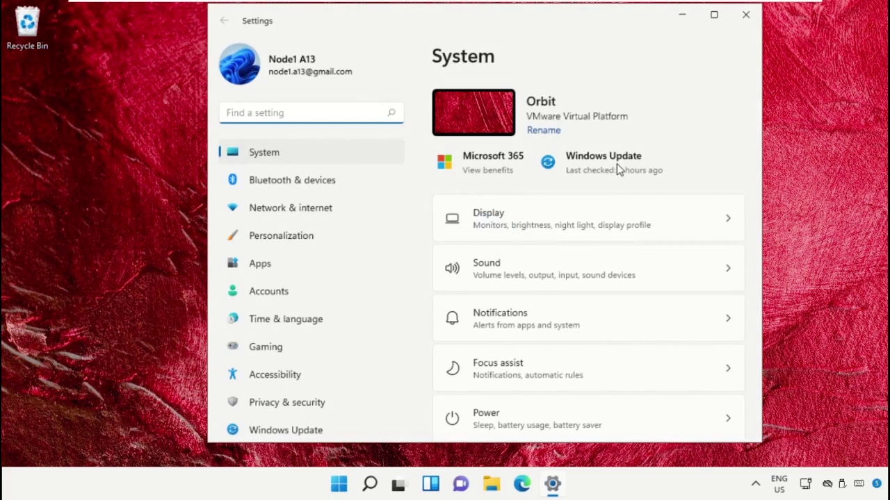
pyautogui.scroll(-1, 628, 306)
pyautogui.scroll(-3, 627, 305)
pyautogui.scroll(-1, 626, 303)
pyautogui.scroll(-1, 627, 303)
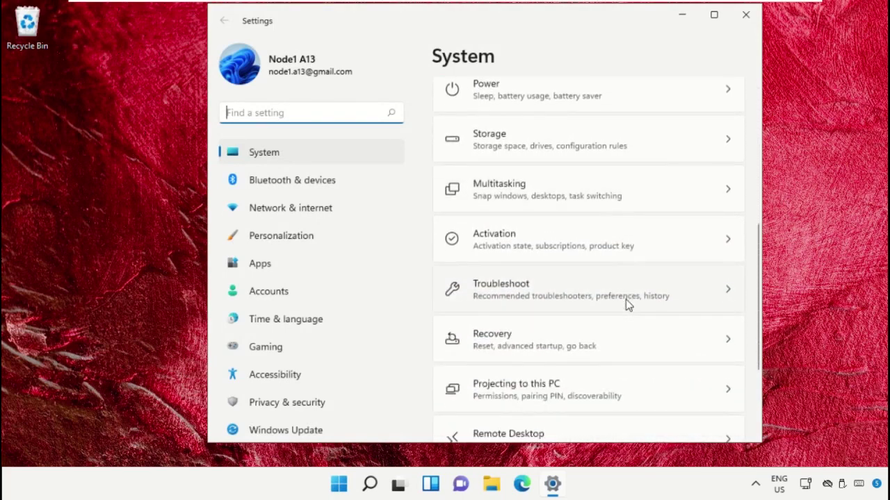
# Step: Go to Troubleshoot > Other troubleshooters and scroll down to Search and Indexing
pyautogui.click(587, 290)
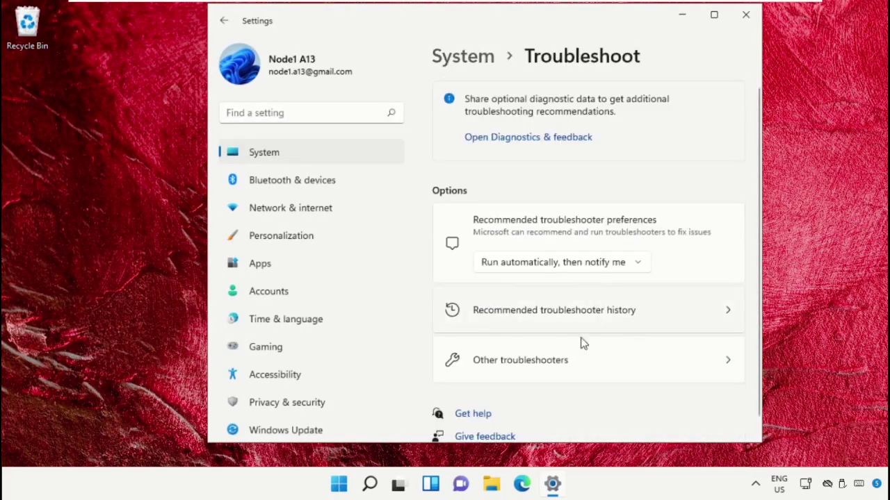
pyautogui.click(575, 370)
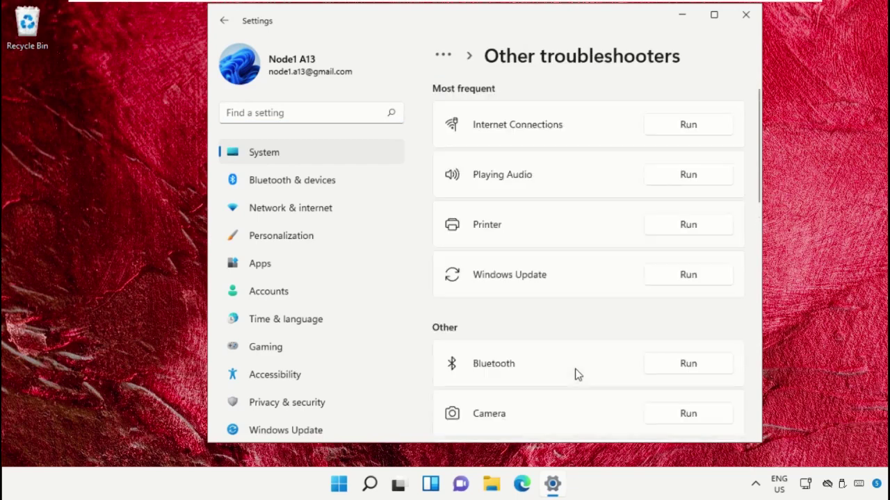
pyautogui.scroll(-1, 606, 324)
pyautogui.scroll(-2, 606, 324)
pyautogui.scroll(-2, 606, 324)
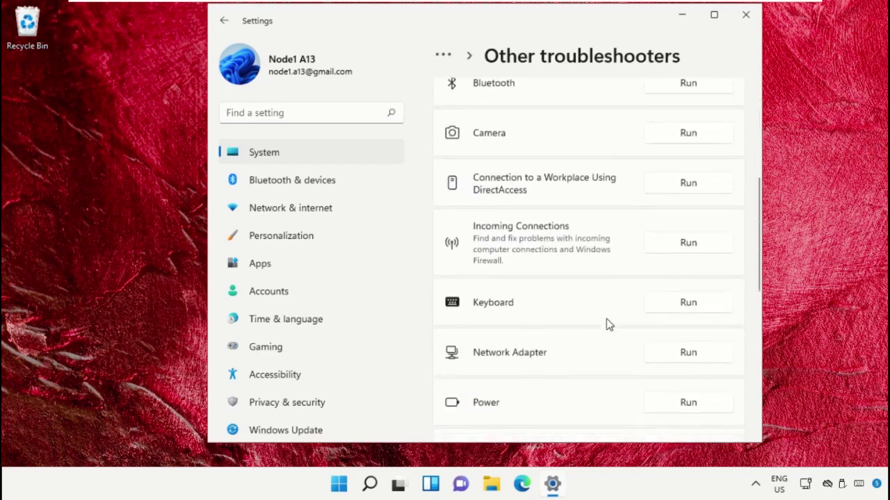
pyautogui.scroll(-2, 606, 324)
pyautogui.scroll(-2, 606, 324)
pyautogui.scroll(-1, 606, 324)
pyautogui.scroll(-2, 606, 324)
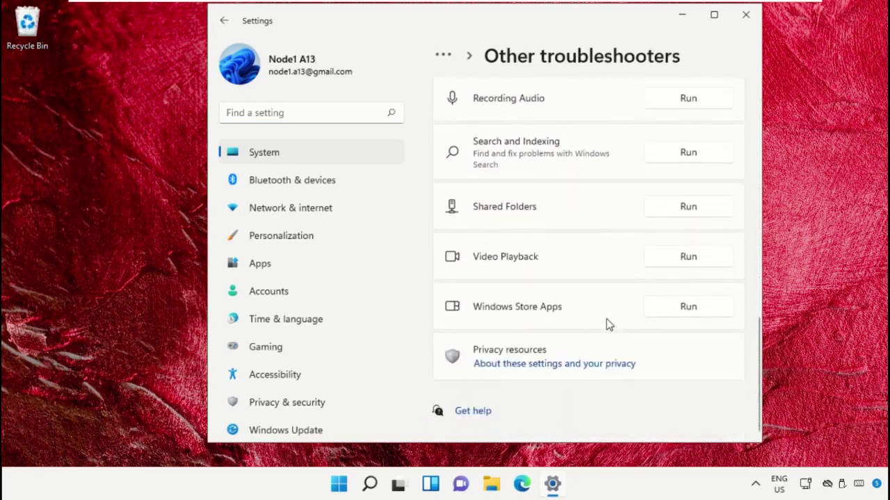
# Step: Run the Search and Indexing troubleshooter, reporting failed searches and empty Outlook search results
pyautogui.click(688, 153)
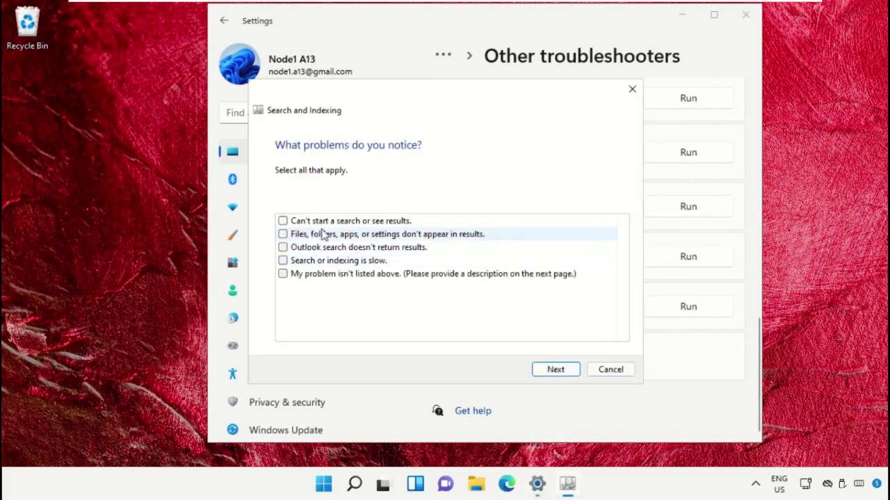
pyautogui.click(283, 221)
pyautogui.click(283, 248)
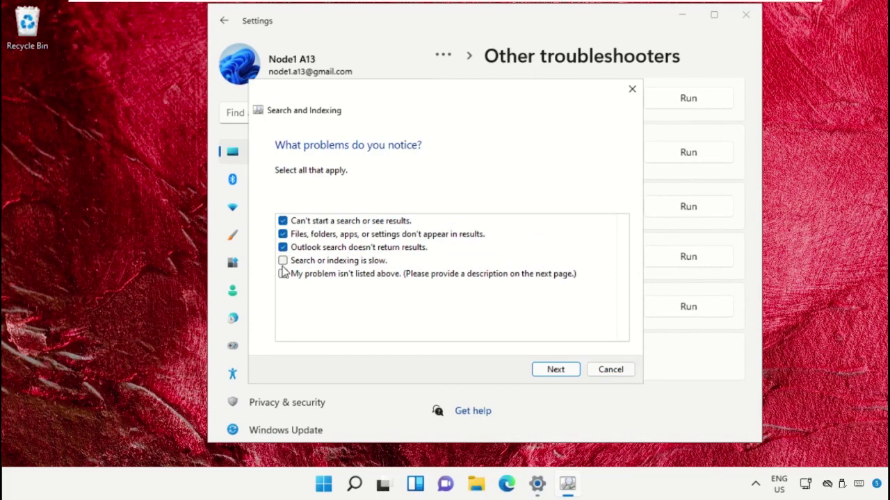
pyautogui.click(562, 373)
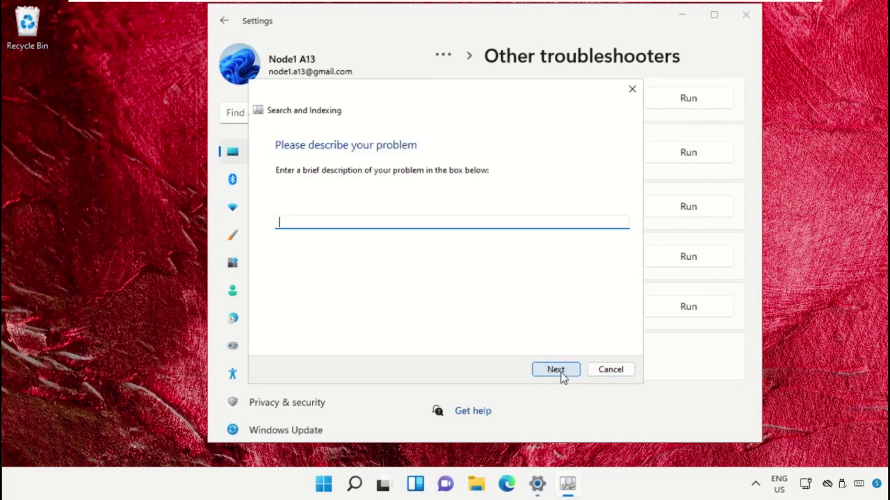
pyautogui.click(562, 373)
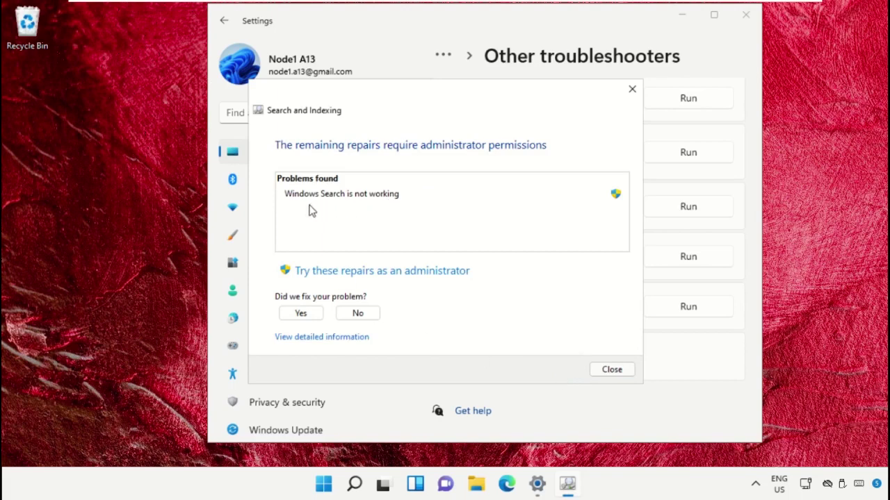
# Step: Retry the repairs as administrator with all search problems ticked, then close the results
pyautogui.click(371, 272)
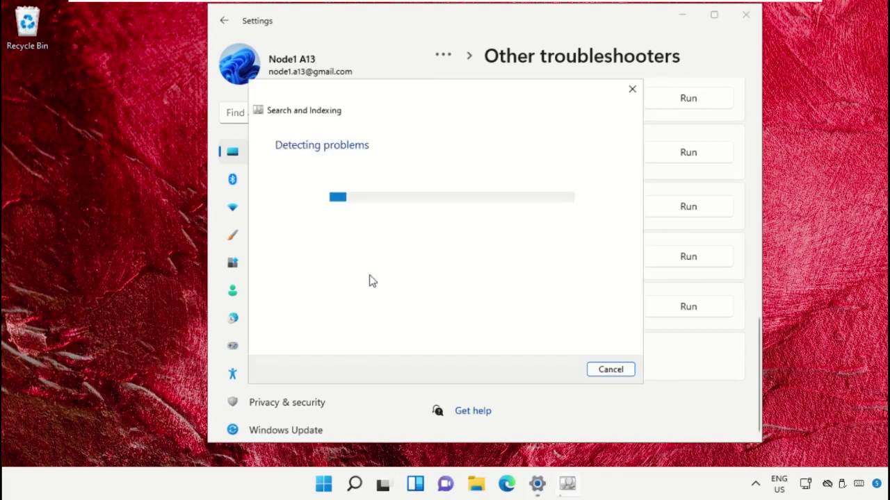
pyautogui.click(283, 221)
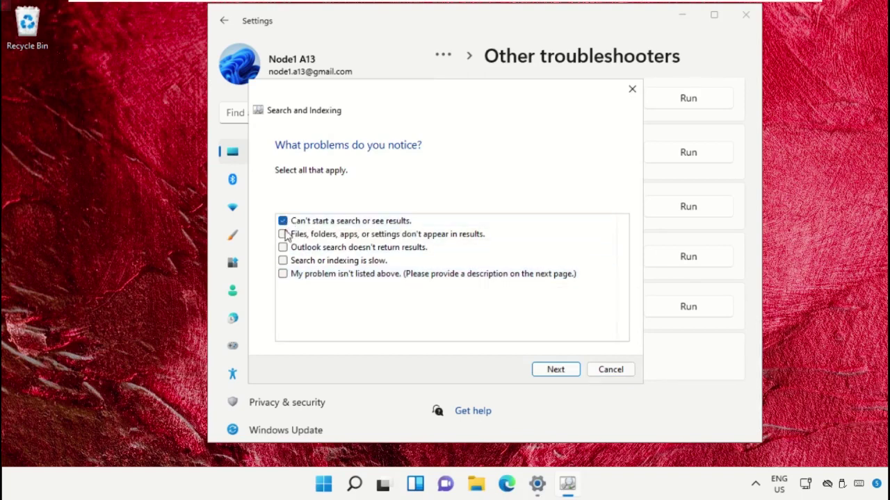
pyautogui.click(283, 247)
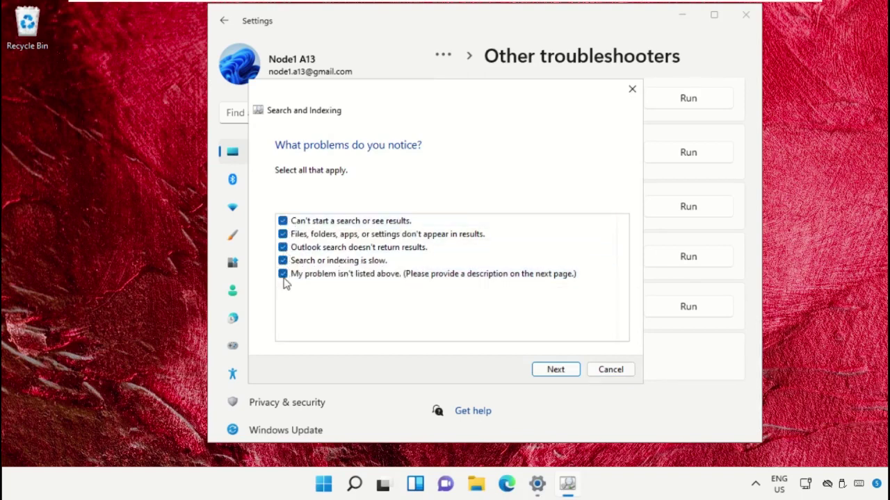
pyautogui.click(536, 376)
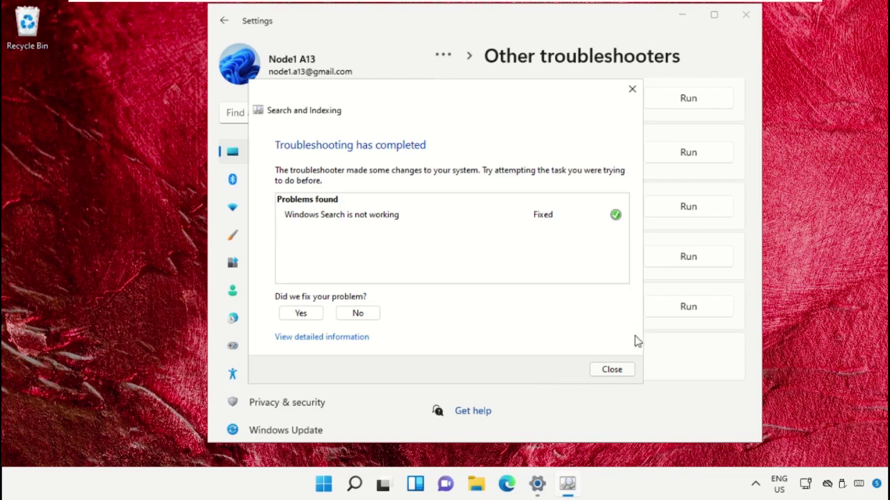
pyautogui.click(634, 372)
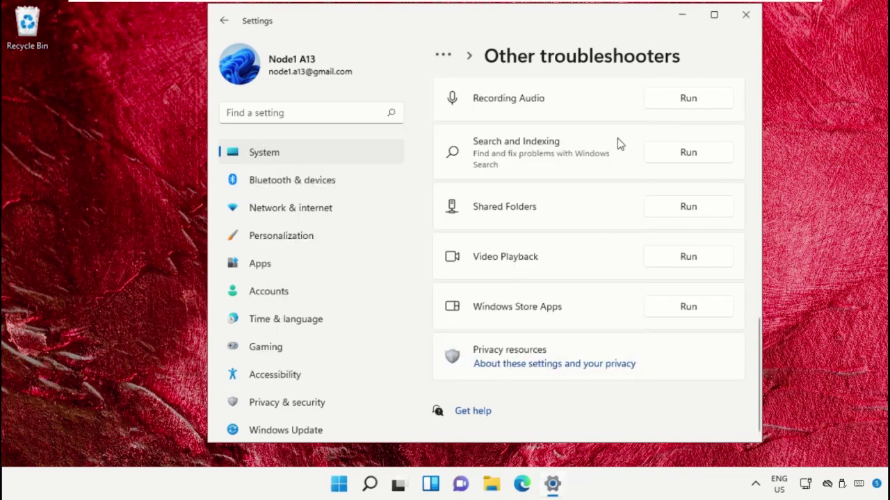
# Step: Close Settings and restart the PC from the Start menu's power options
pyautogui.click(745, 15)
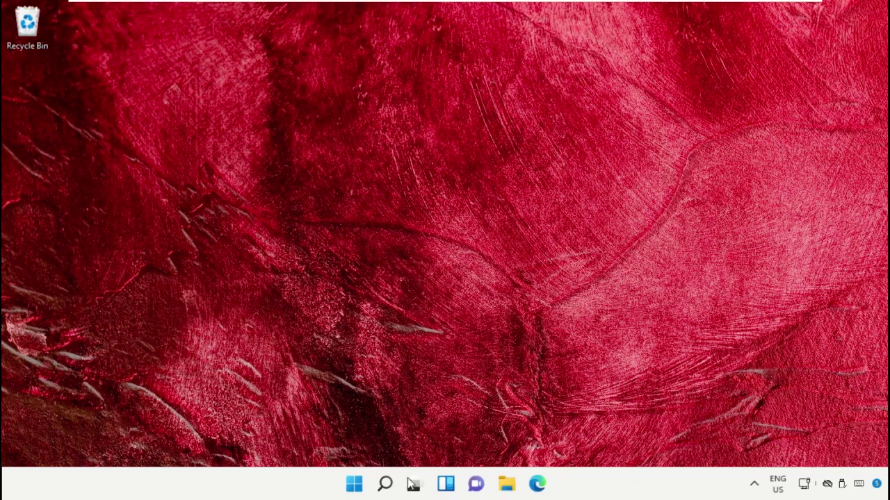
pyautogui.click(354, 484)
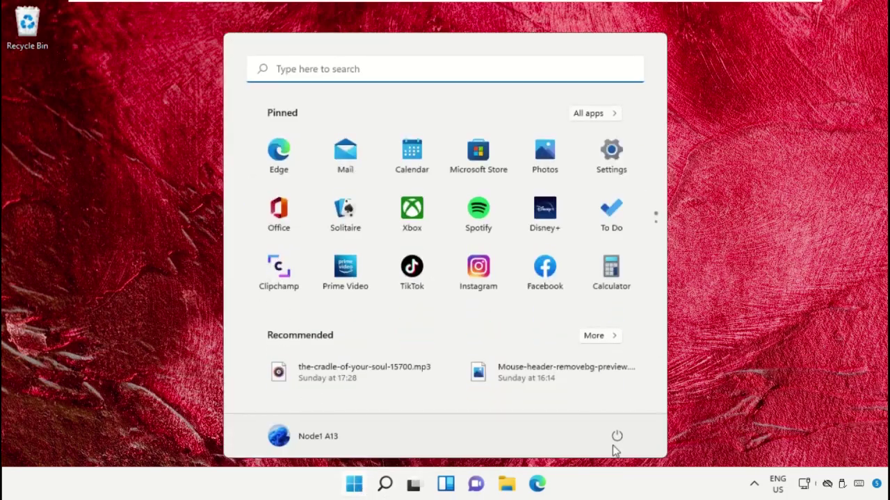
pyautogui.click(617, 437)
pyautogui.click(618, 437)
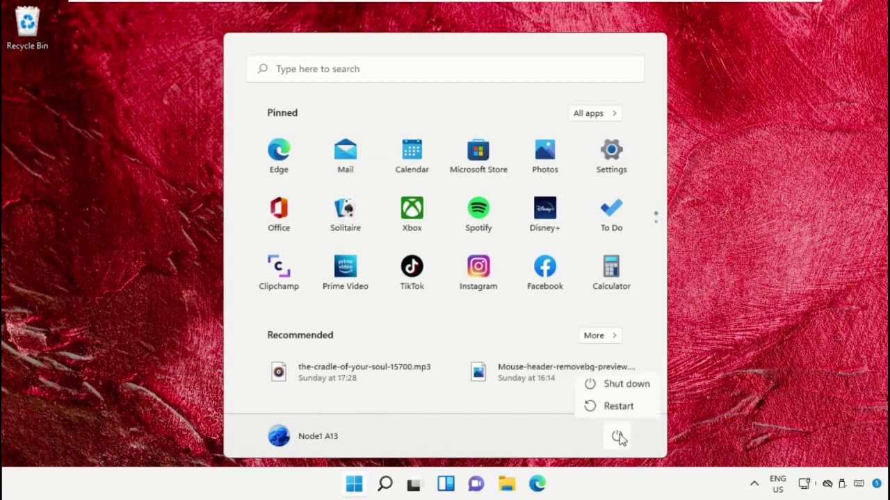
pyautogui.click(618, 407)
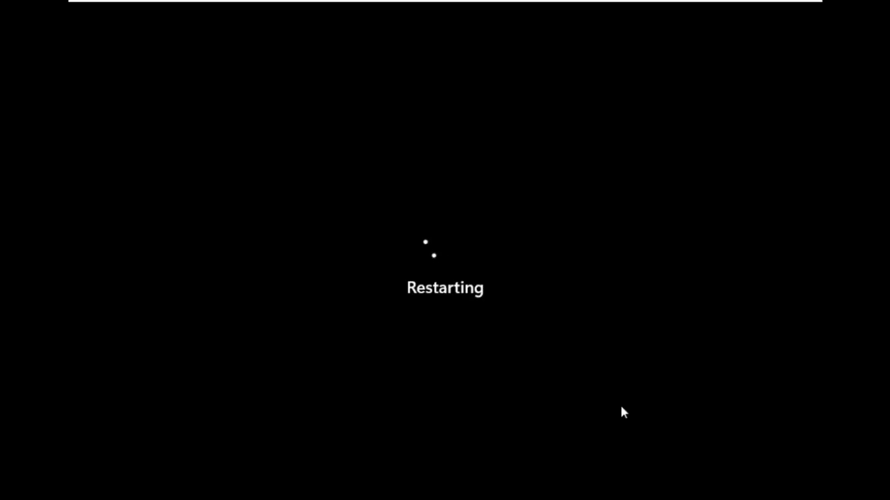